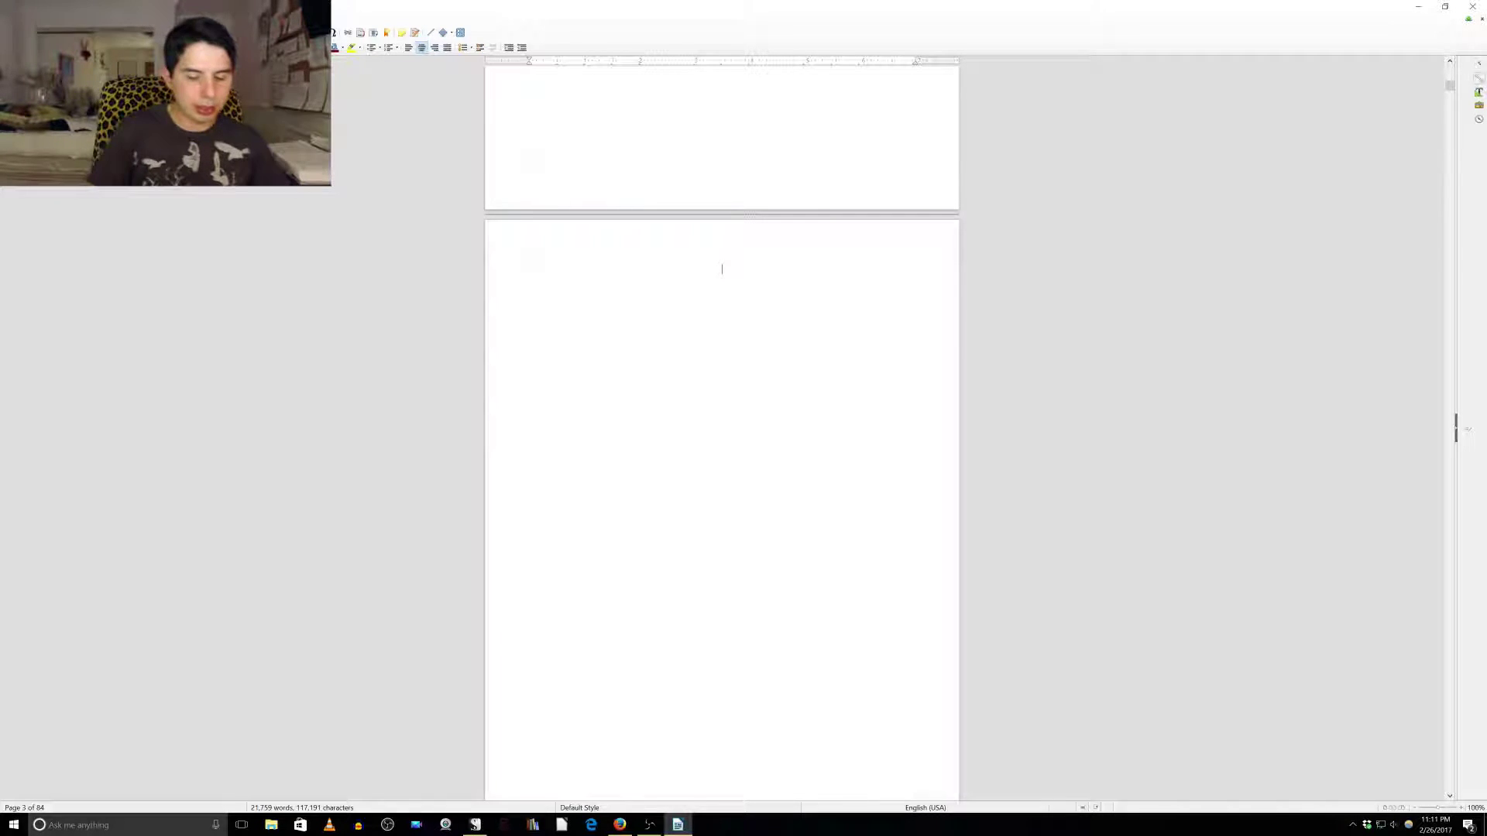
Add the title "Table of Contents" at the top of the blank third page and left-align it.
{"action": "type", "text": "ble of Contents"}
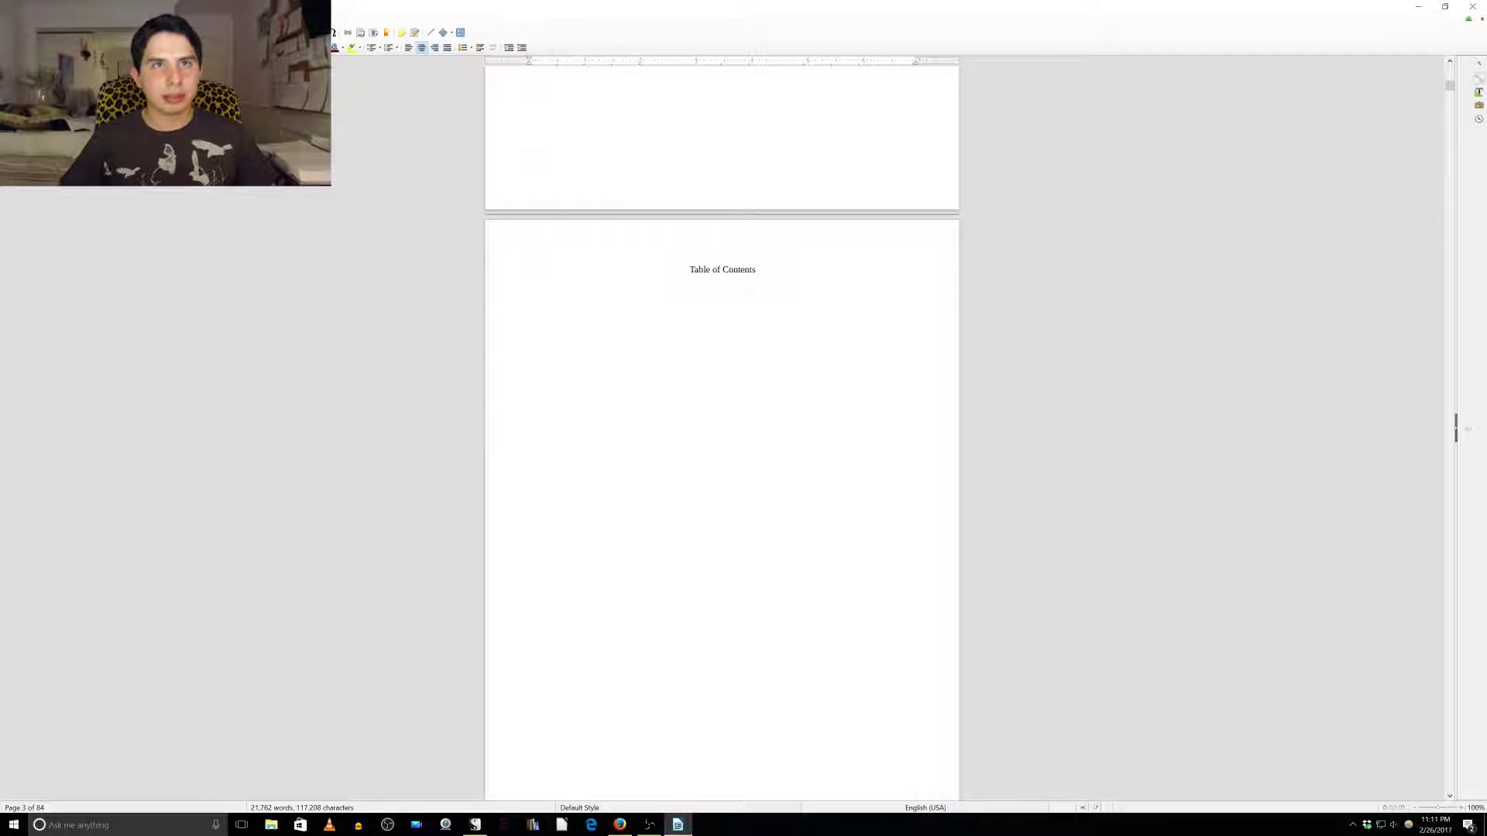
{"action": "key", "text": "shift+Home"}
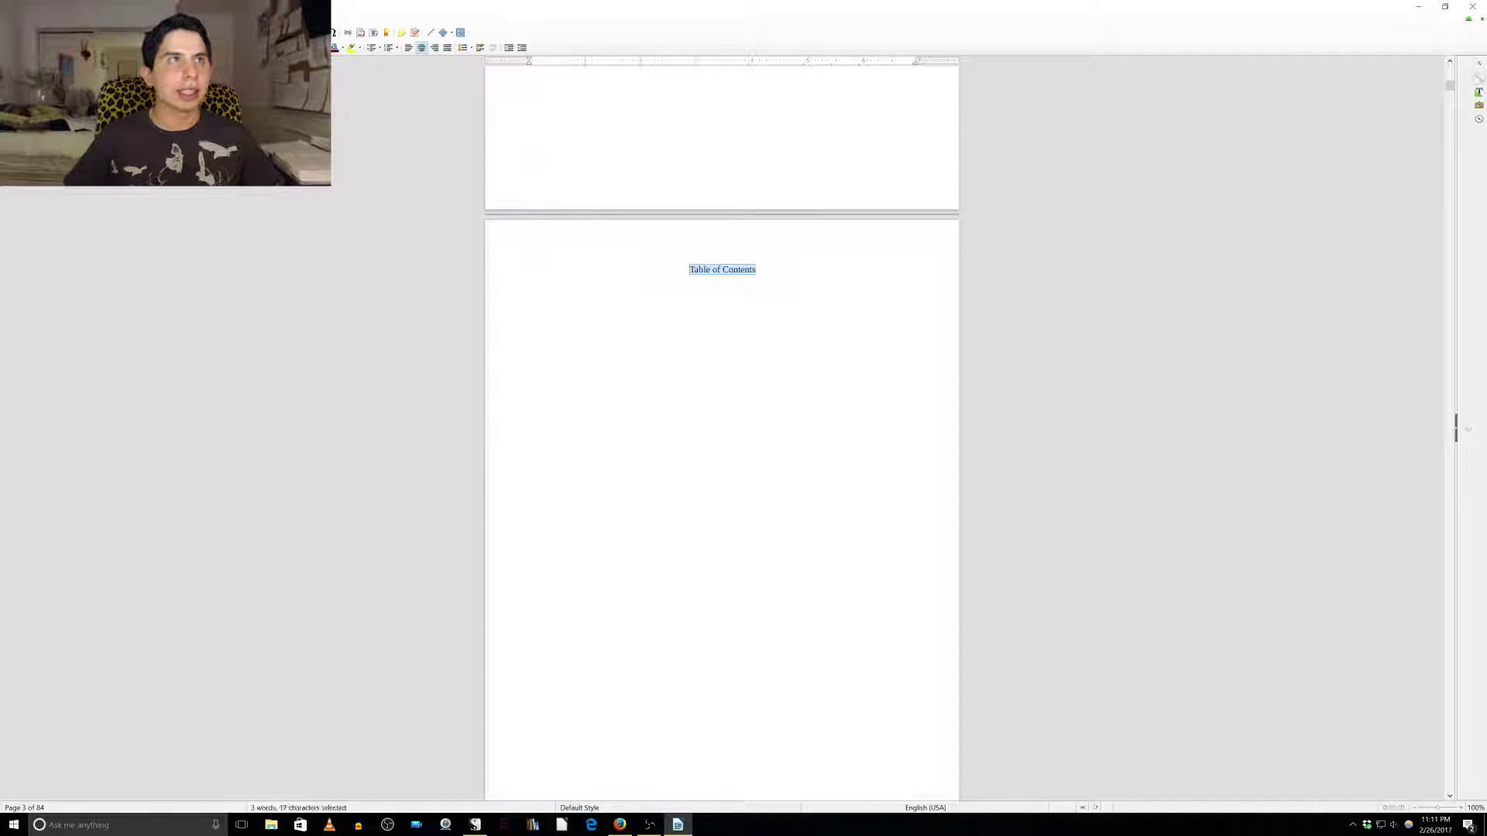
{"action": "left_click", "coordinate": [408, 48]}
{"action": "key", "text": "End"}
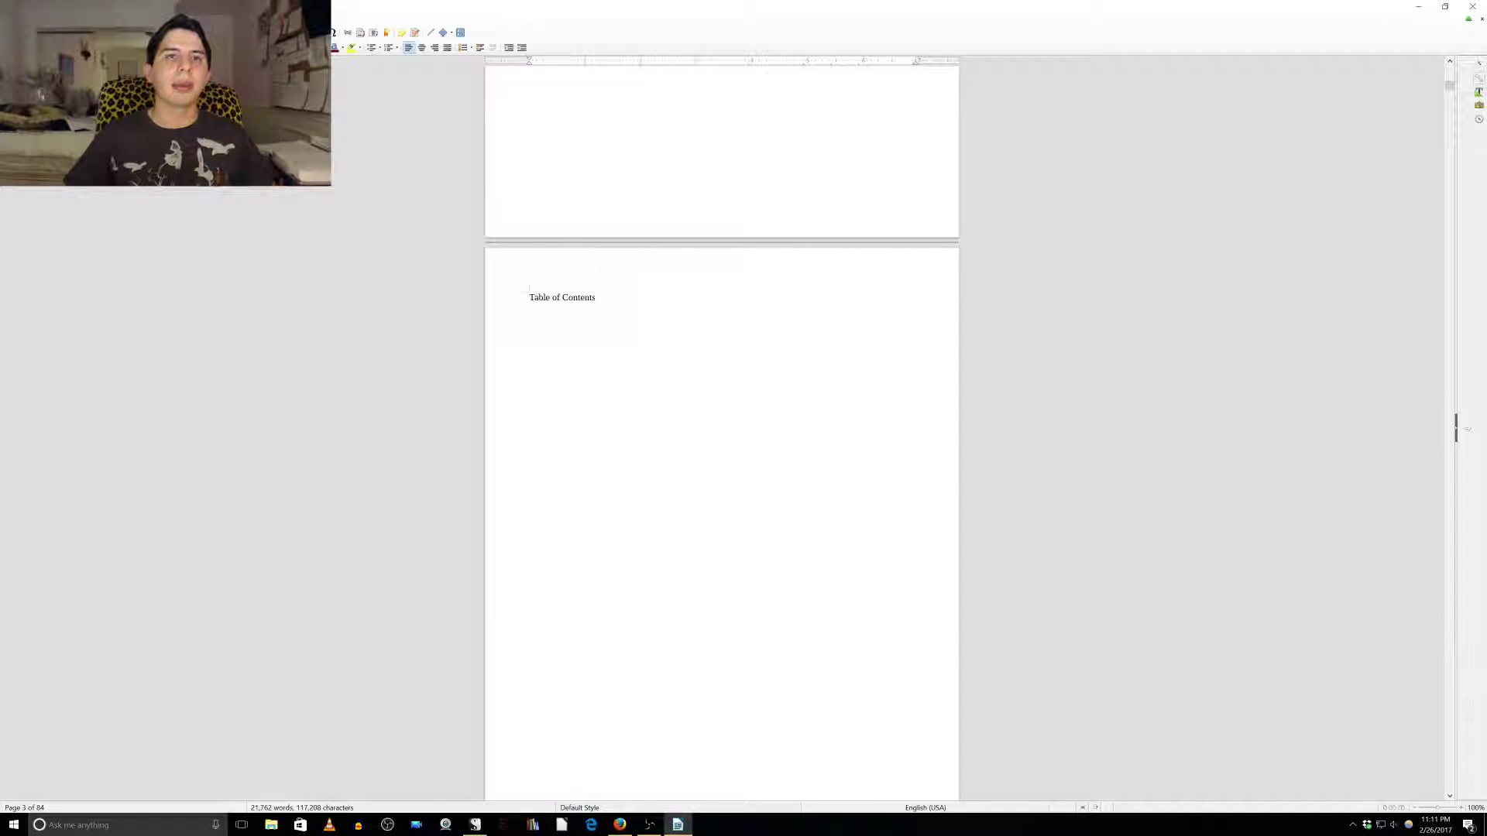
{"action": "key", "text": "ctrl+z"}
Apply the Heading 1 paragraph style to the "Chapter One" title and center it.
{"action": "scroll", "coordinate": [722, 464], "scroll_direction": "down", "scroll_amount": 5}
{"action": "scroll", "coordinate": [722, 465], "scroll_direction": "up", "scroll_amount": 3}
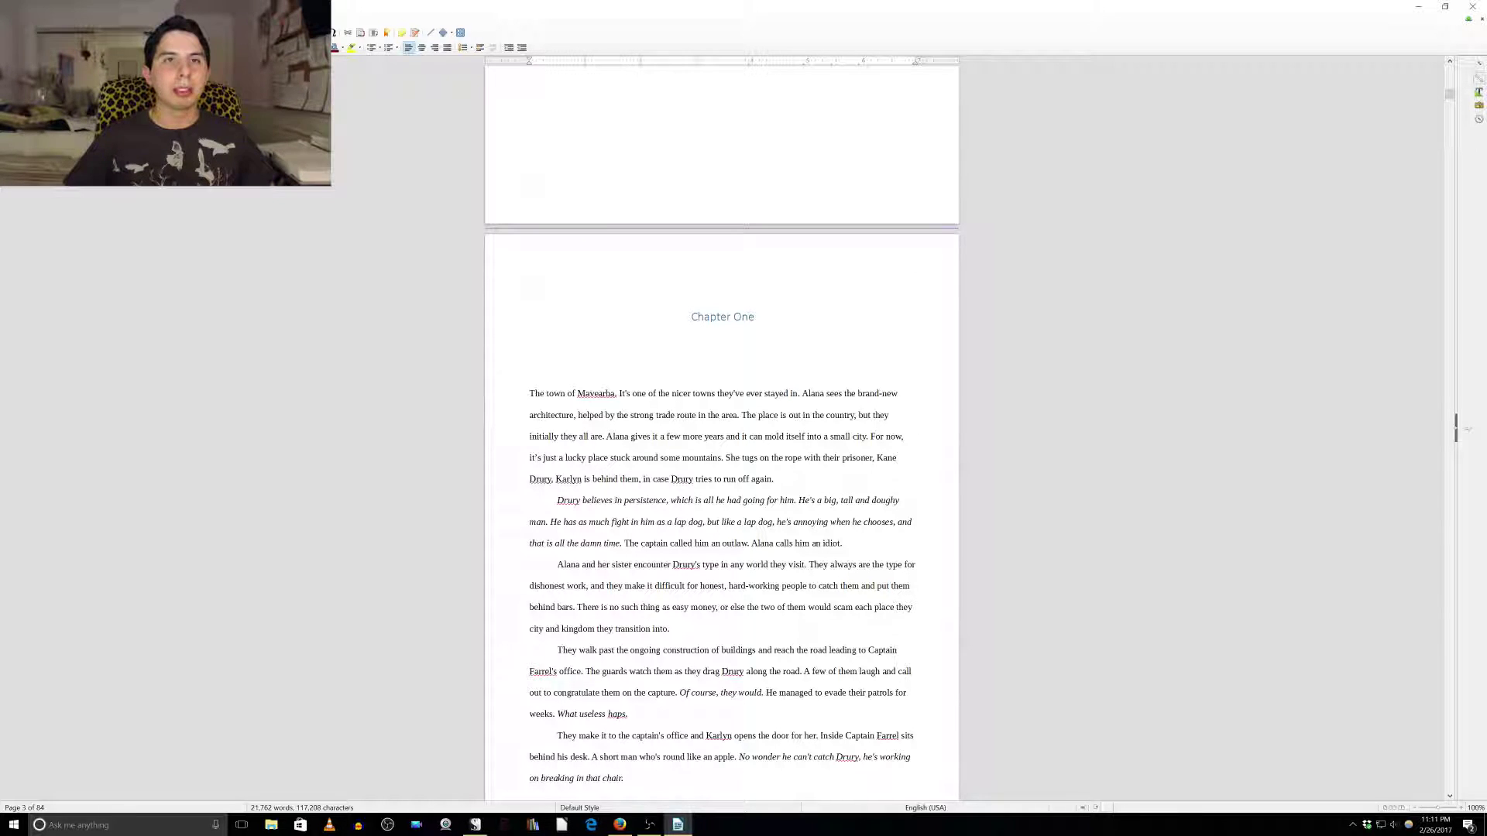
{"action": "key", "text": "shift+Left"}
{"action": "key", "text": "shift+Left"}
{"action": "key", "text": "shift+Left"}
{"action": "key", "text": "shift+Left"}
{"action": "key", "text": "shift+Left"}
{"action": "key", "text": "shift+Left"}
{"action": "key", "text": "shift+Left"}
{"action": "key", "text": "shift+Left"}
{"action": "key", "text": "shift+Left"}
{"action": "key", "text": "shift+Left"}
{"action": "key", "text": "shift+Left"}
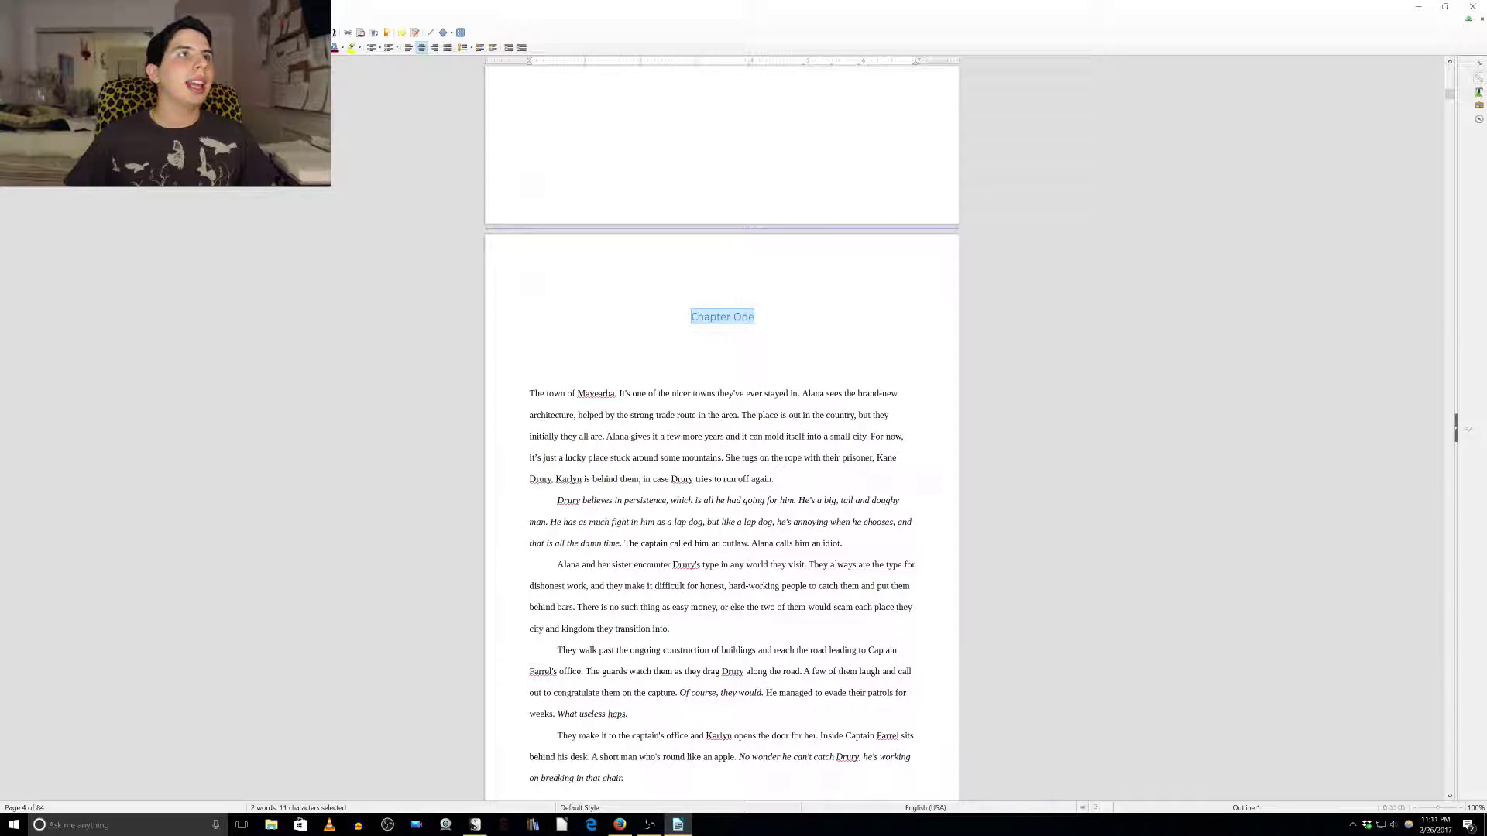
{"action": "key", "text": "alt+o"}
{"action": "key", "text": "Right"}
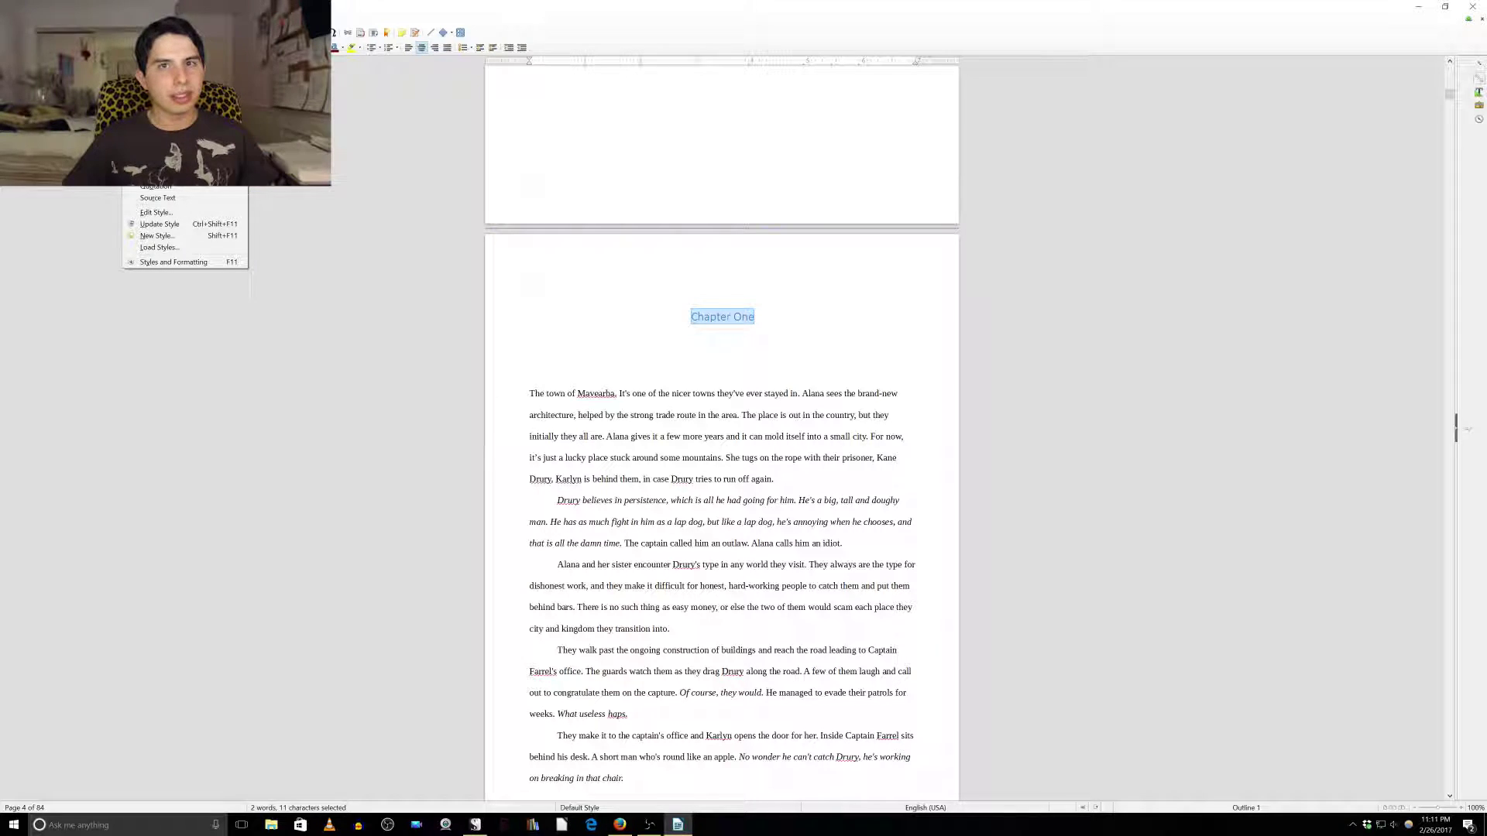
{"action": "left_click", "coordinate": [155, 100]}
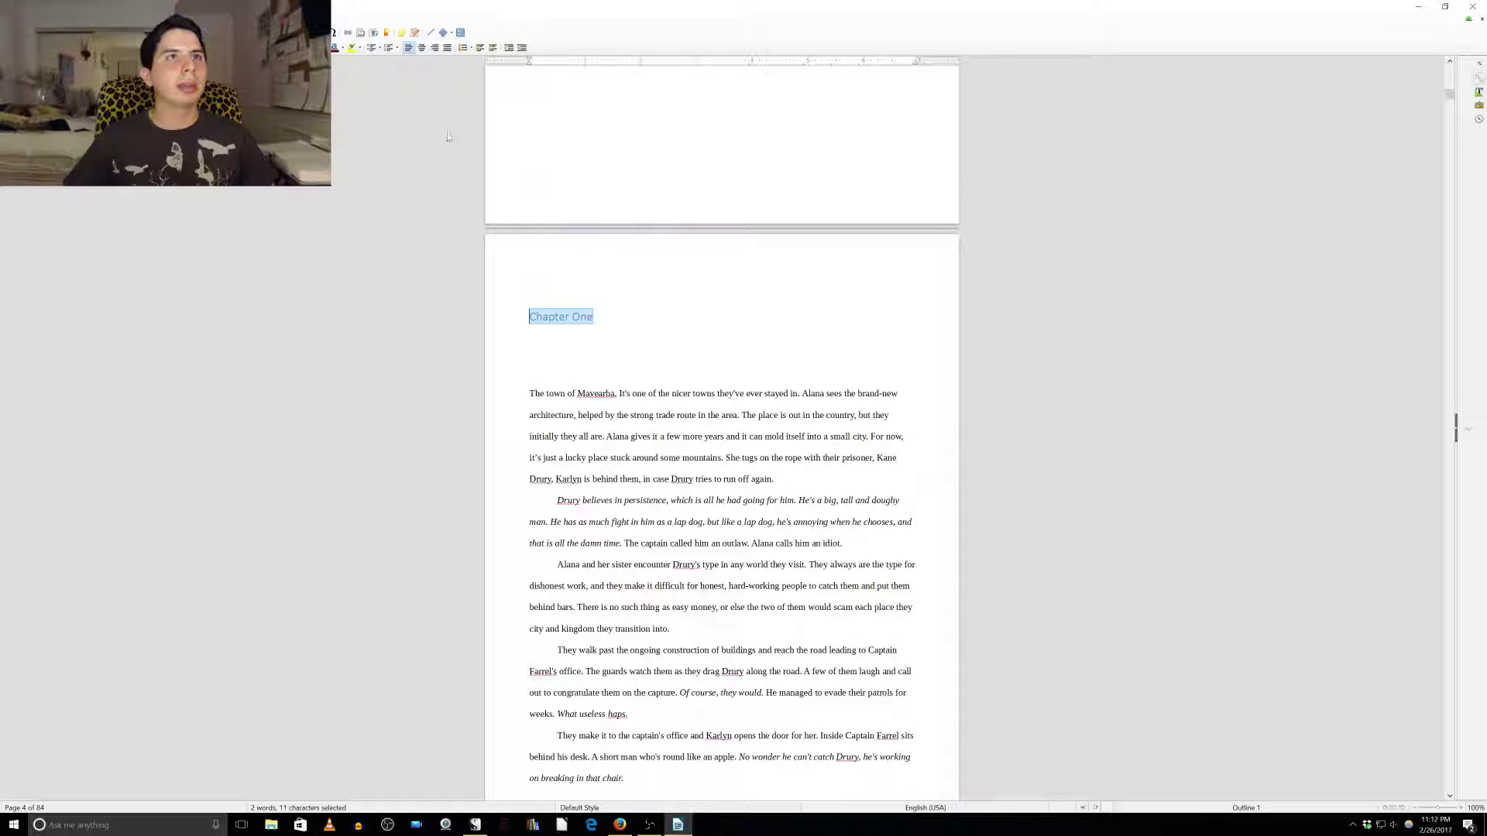
{"action": "left_click", "coordinate": [421, 48]}
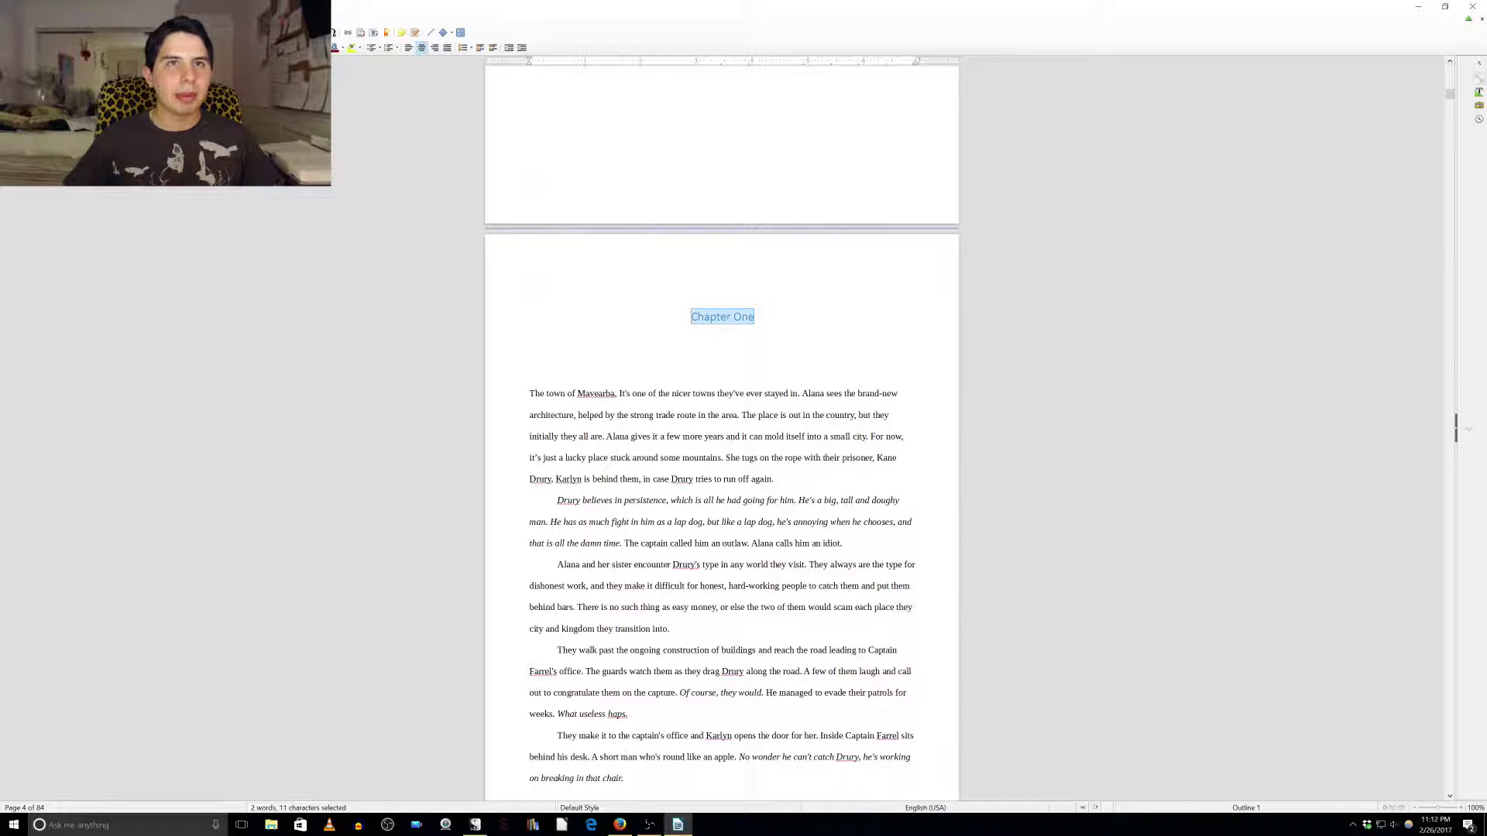
{"action": "key", "text": "Right"}
{"action": "key", "text": "shift+Home"}
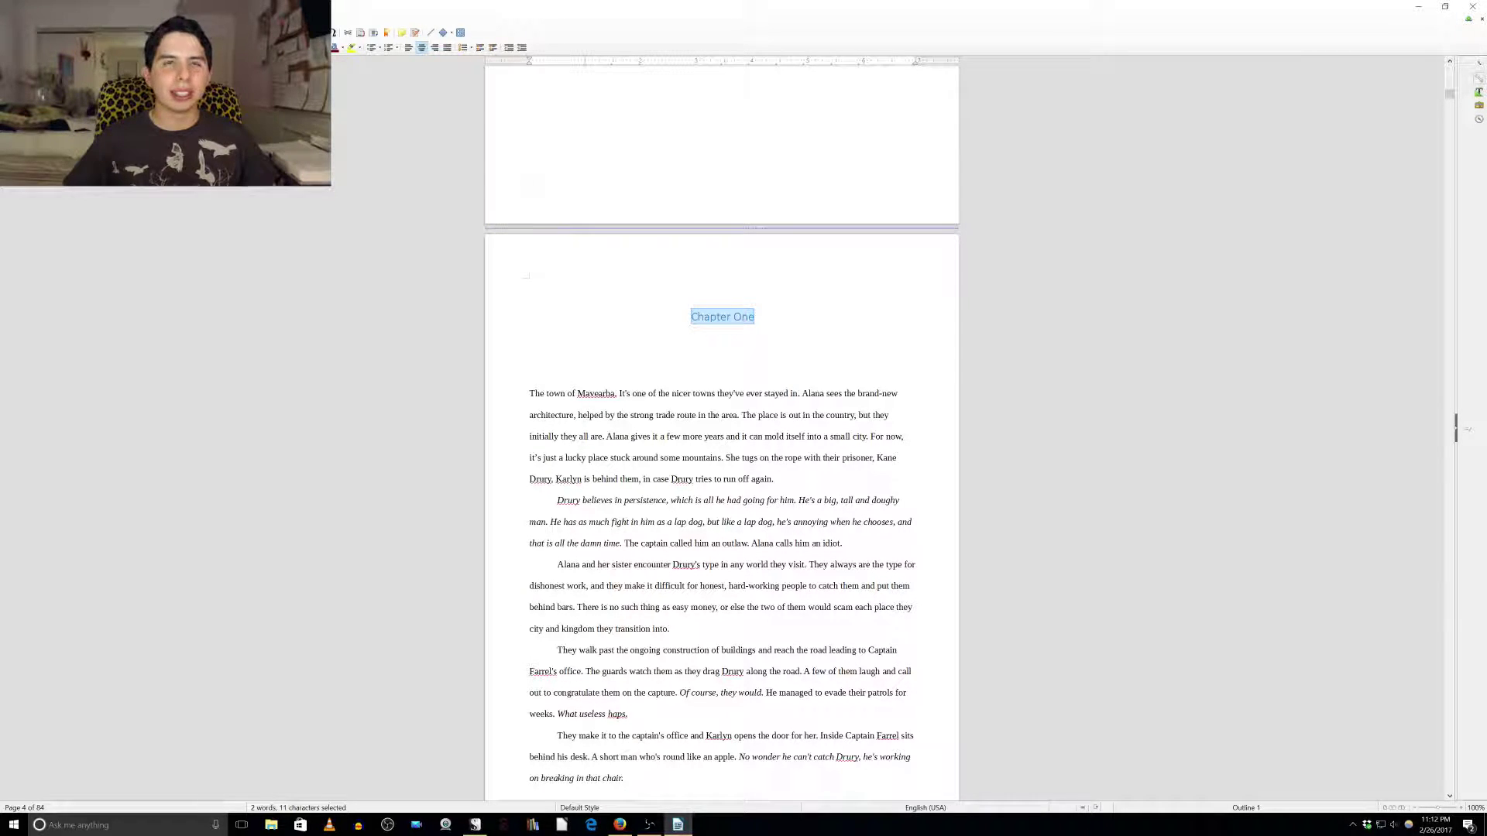
{"action": "key", "text": "Right"}
{"action": "key", "text": "ctrl+shift+Left"}
{"action": "key", "text": "ctrl+shift+Left"}
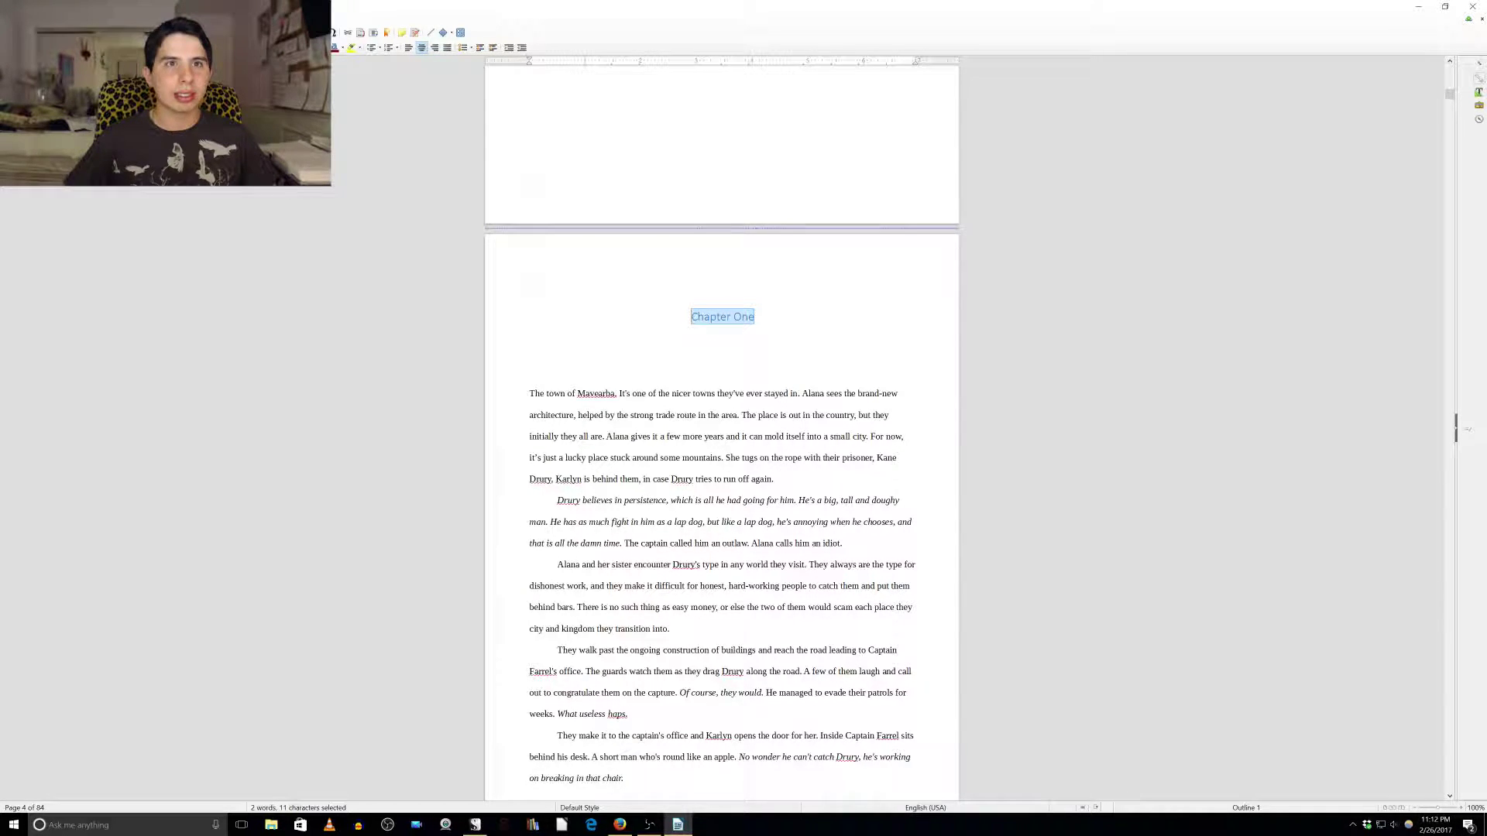
{"action": "key", "text": "Right"}
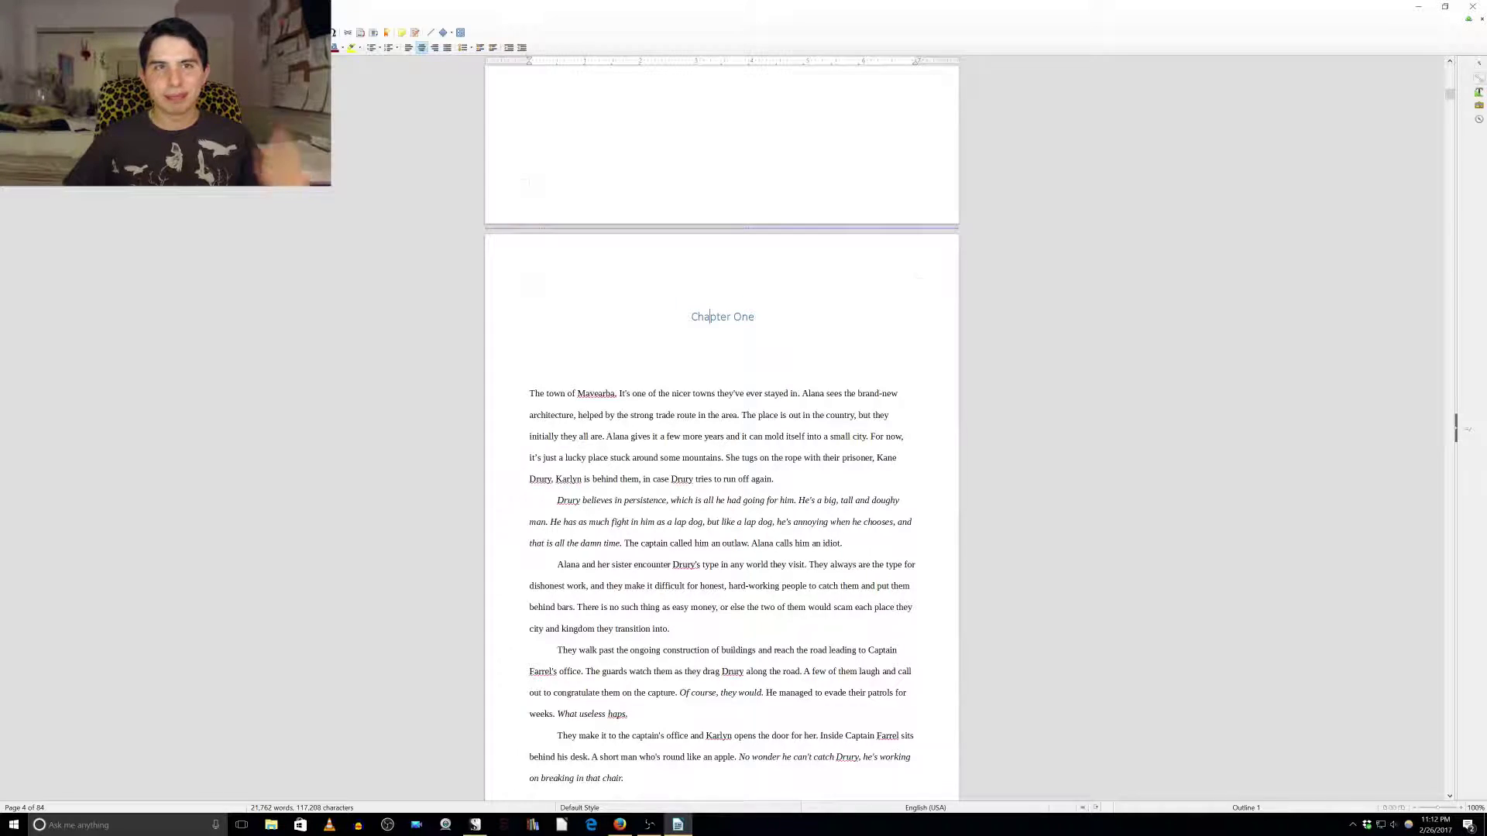
Apply the Heading 1 style to the "Chapter Two" title and center it.
{"action": "scroll", "coordinate": [721, 424], "scroll_direction": "down", "scroll_amount": 5}
{"action": "scroll", "coordinate": [721, 433], "scroll_direction": "down", "scroll_amount": 15}
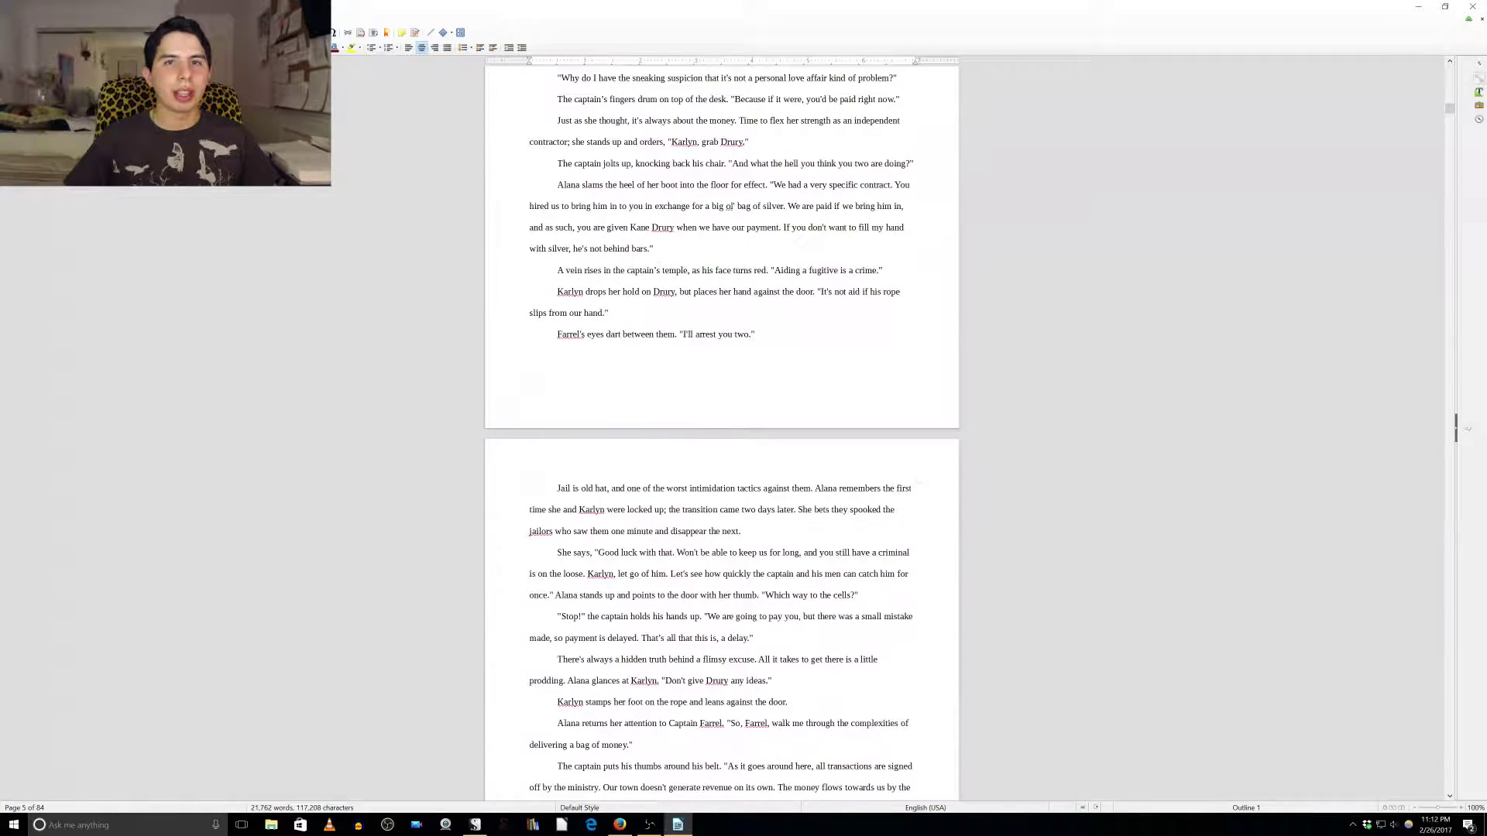
{"action": "scroll", "coordinate": [721, 424], "scroll_direction": "down", "scroll_amount": 18}
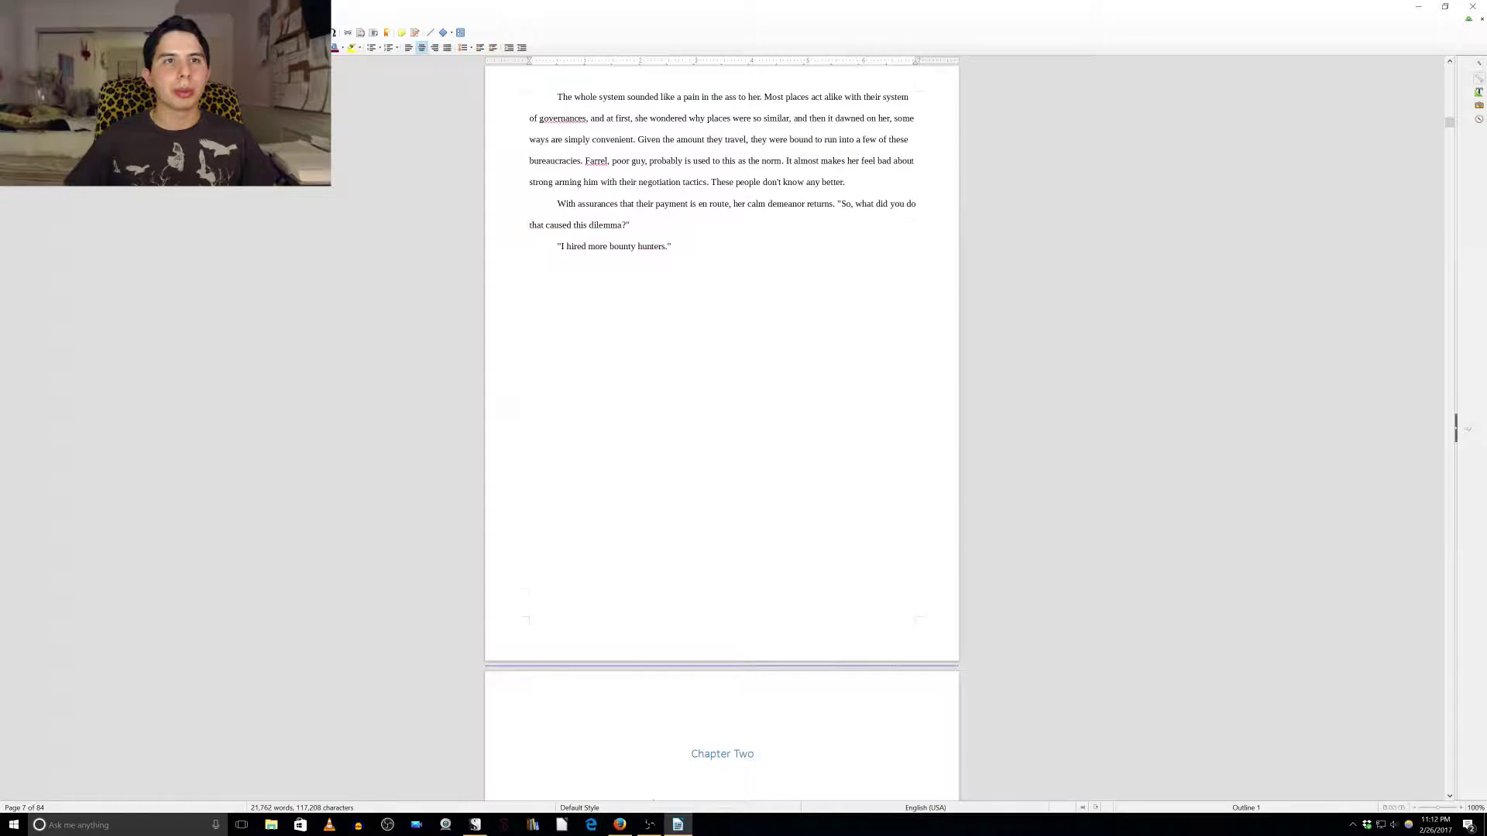
{"action": "scroll", "coordinate": [721, 423], "scroll_direction": "down", "scroll_amount": 1}
{"action": "left_click_drag", "start_coordinate": [754, 230], "coordinate": [690, 230]}
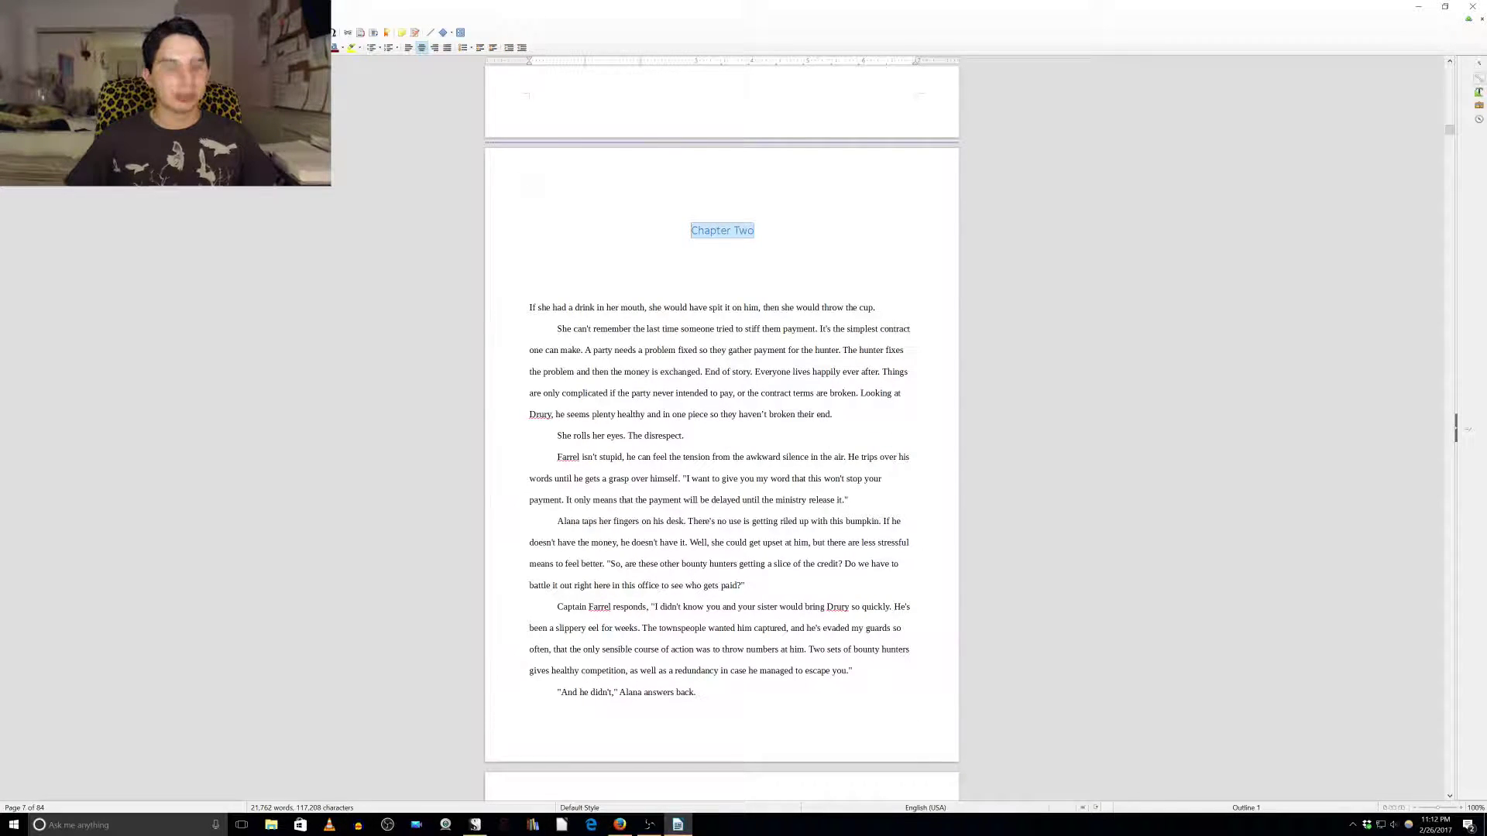
{"action": "key", "text": "ctrl+l"}
{"action": "key", "text": "ctrl+e"}
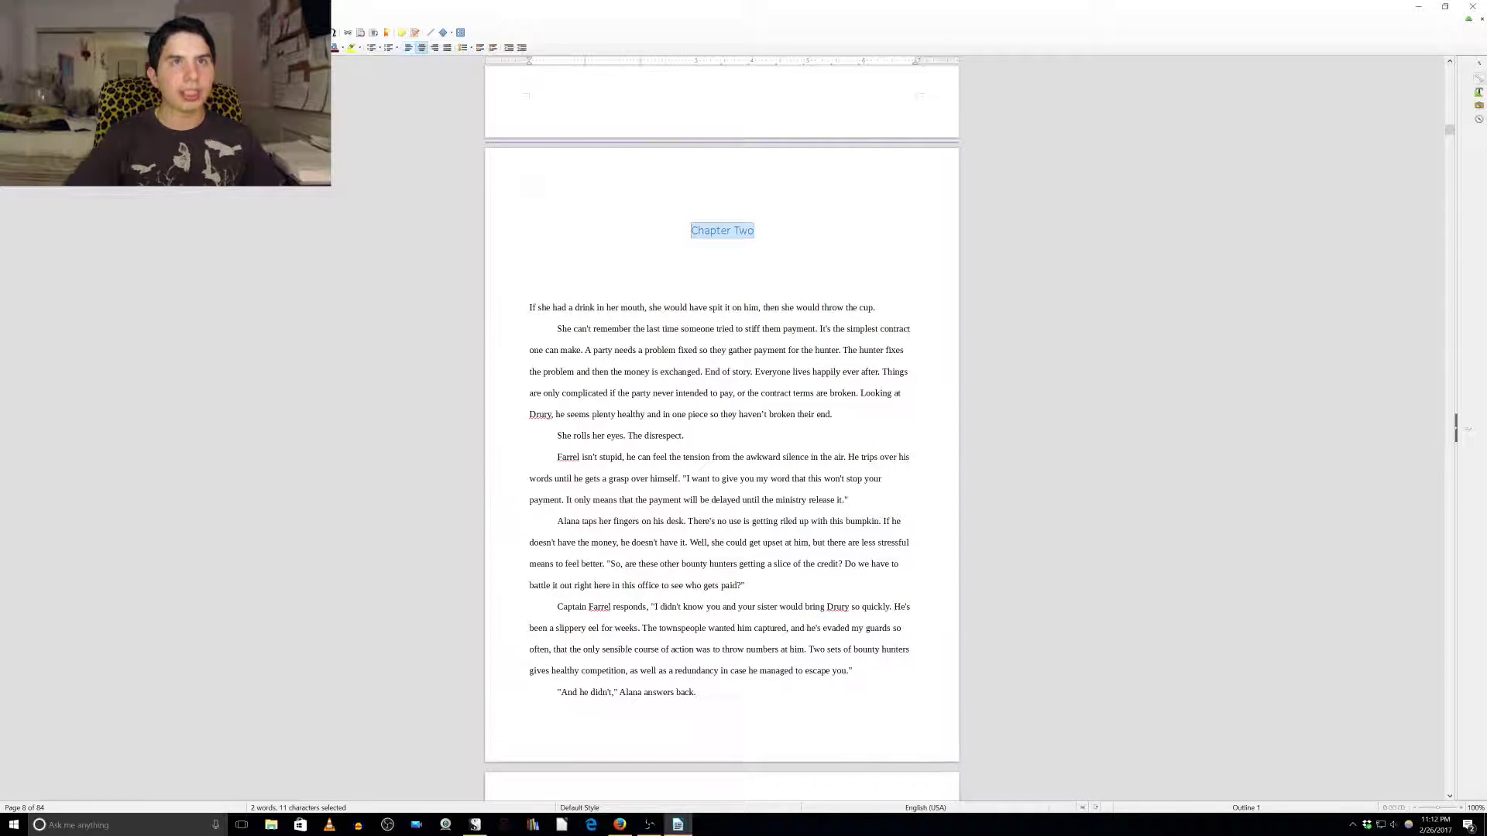
Search the document for "Chapter" to reach "Chapter Three", then give that title the Heading 1 style and center it.
{"action": "key", "text": "ctrl+f"}
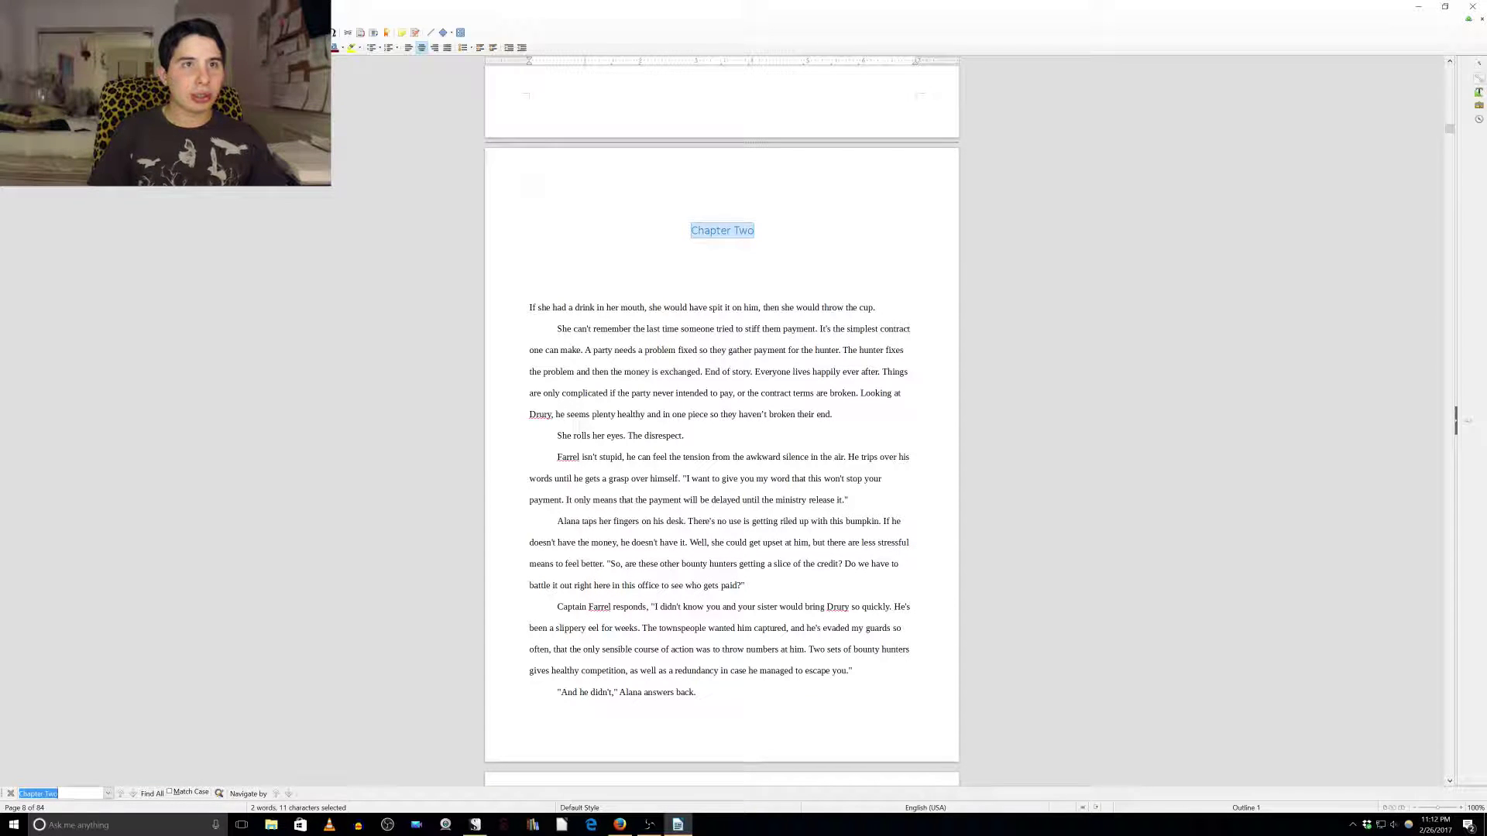
{"action": "type", "text": "Chat"}
{"action": "type", "text": "pter"}
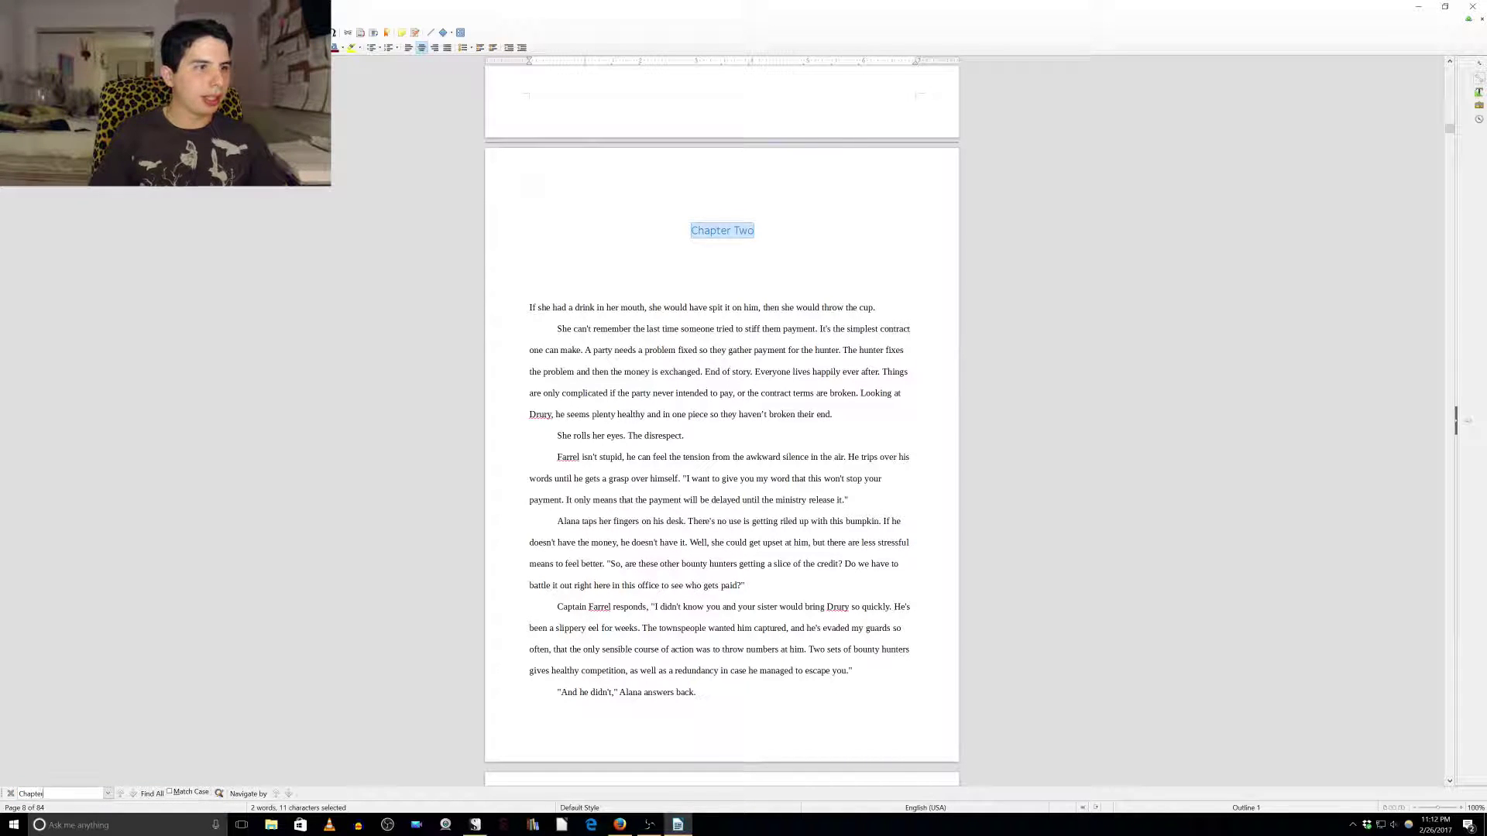
{"action": "key", "text": "Return"}
{"action": "scroll", "coordinate": [721, 424], "scroll_direction": "down", "scroll_amount": 5}
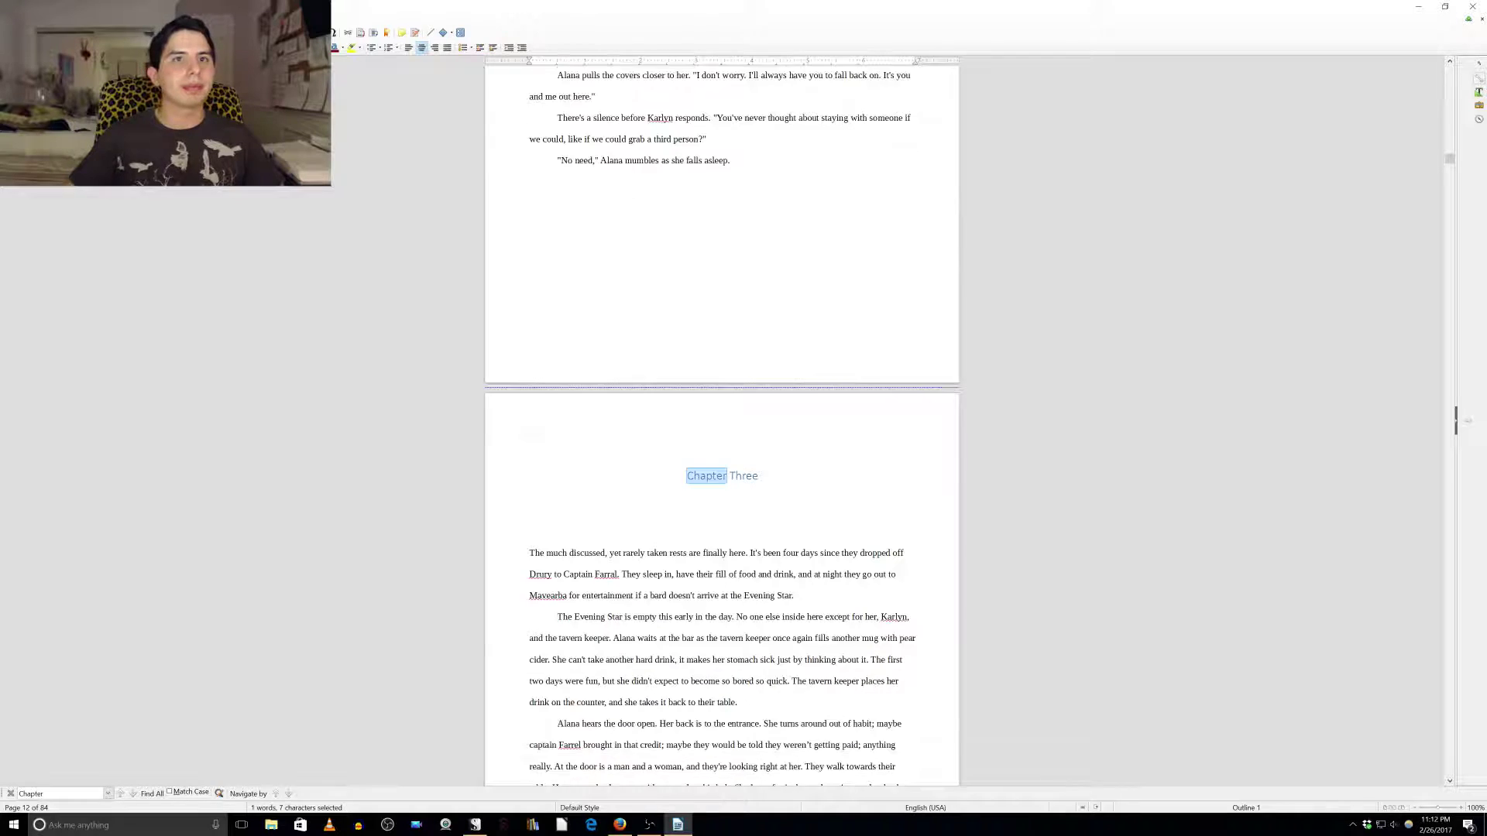
{"action": "key", "text": "shift+End"}
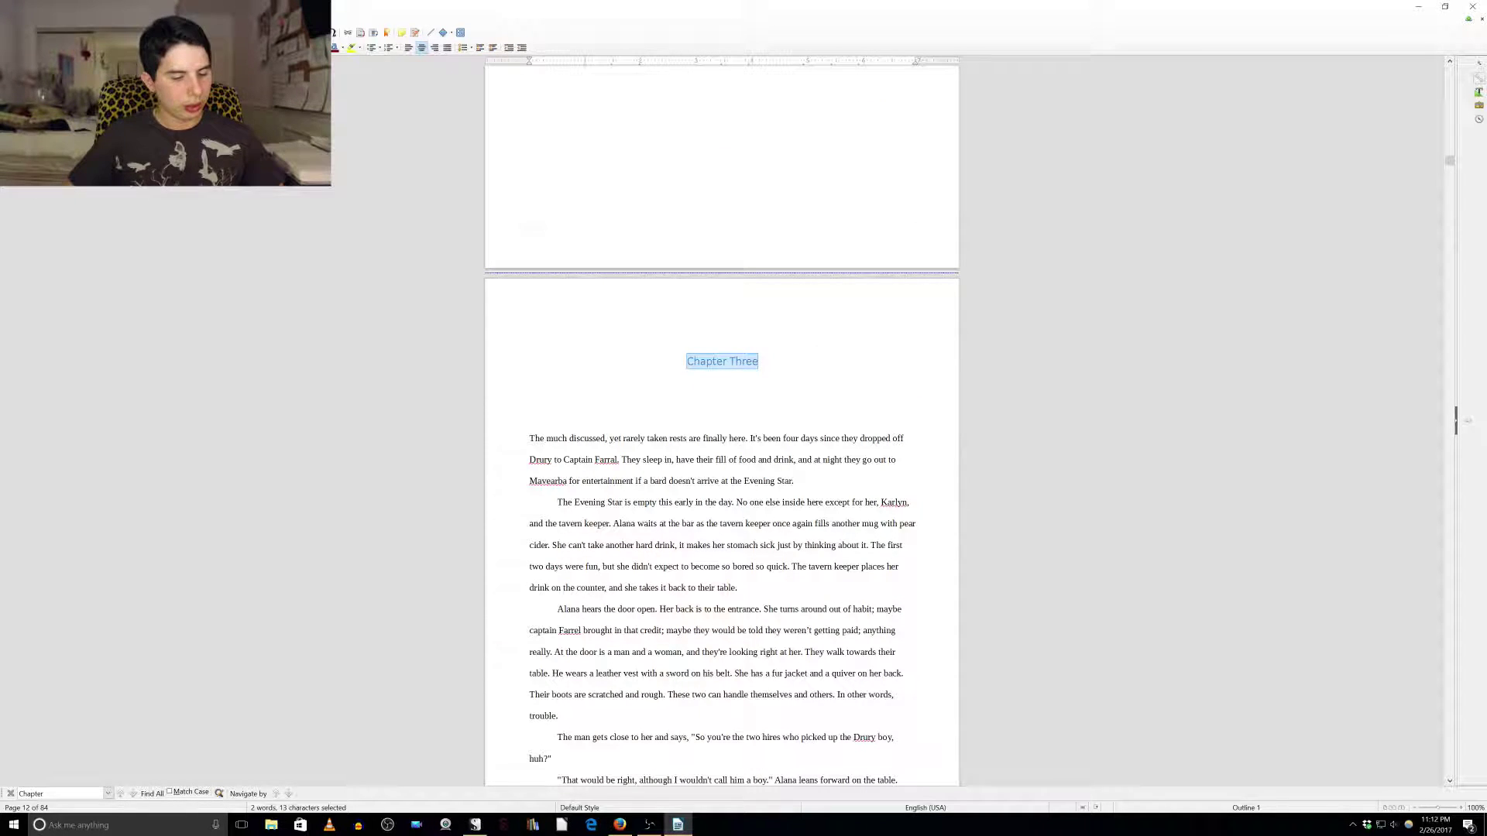
{"action": "key", "text": "ctrl+l"}
{"action": "key", "text": "ctrl+e"}
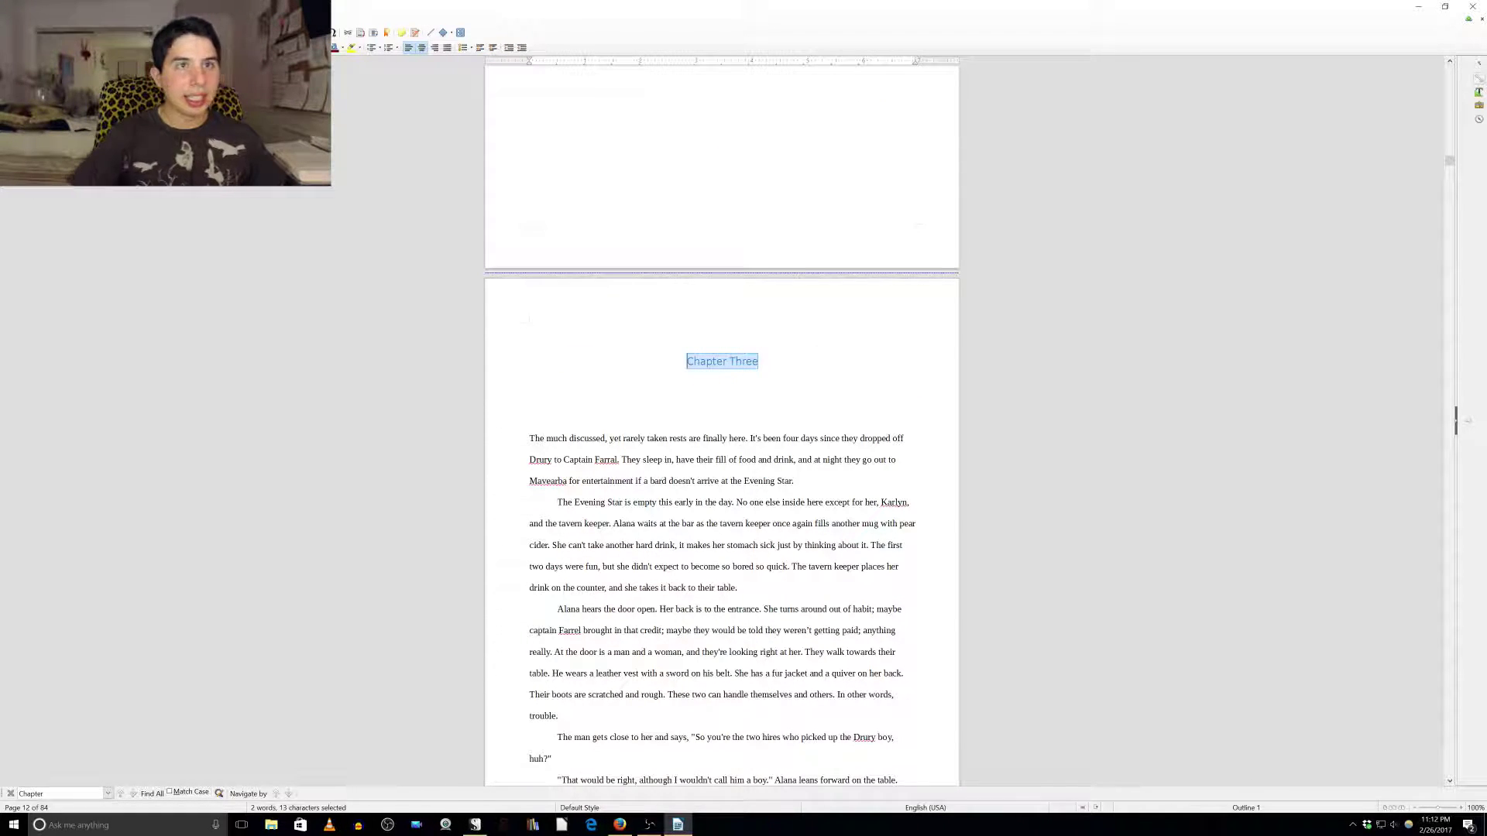
{"action": "left_click", "coordinate": [741, 360]}
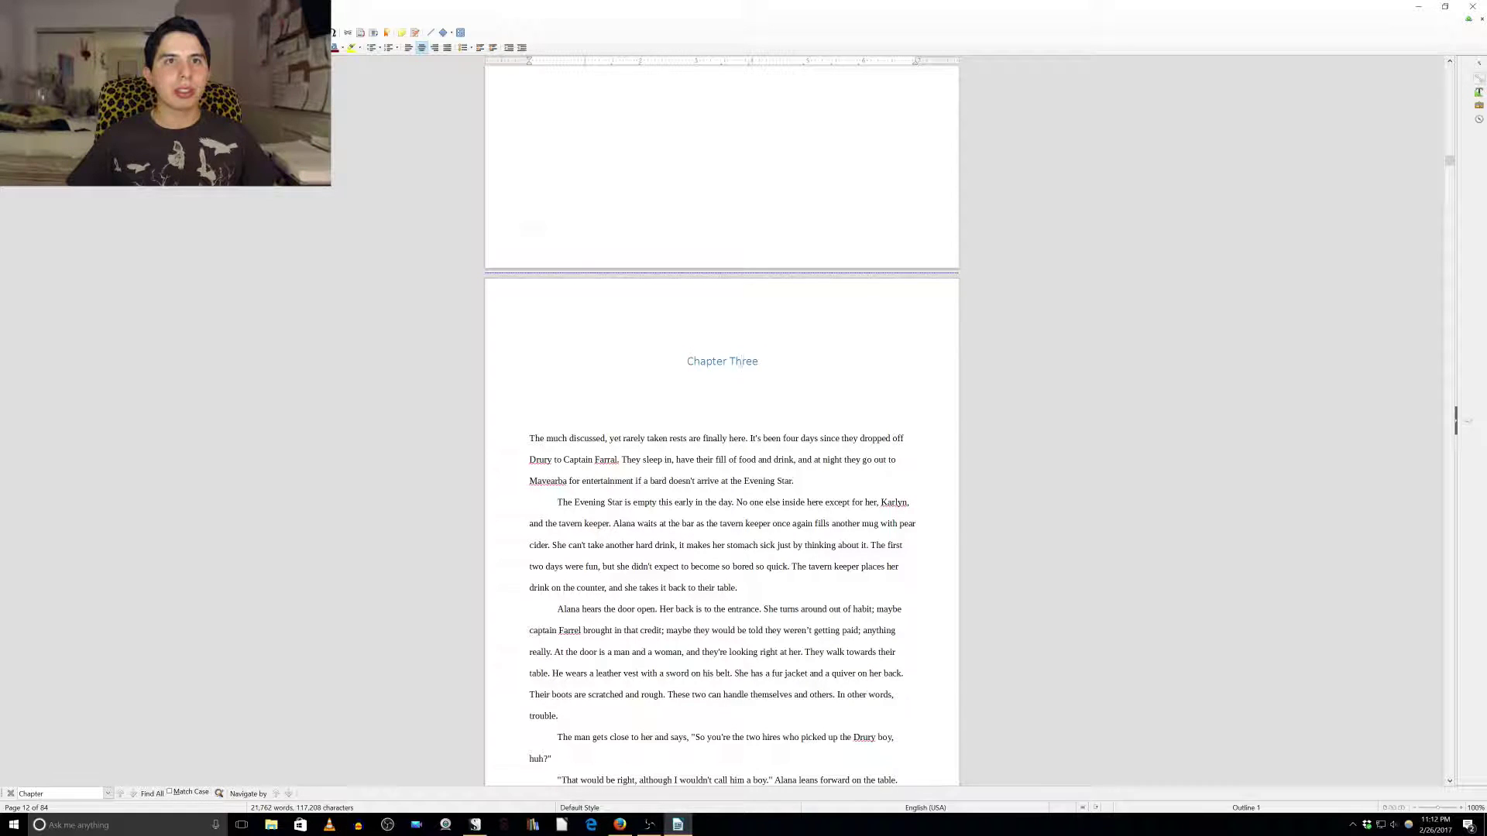
Try the Heading 1 style on the opening paragraph of Chapter Three and restore its body formatting.
{"action": "scroll", "coordinate": [722, 425], "scroll_direction": "down", "scroll_amount": 1}
{"action": "left_click_drag", "start_coordinate": [546, 378], "coordinate": [529, 379]}
{"action": "key", "text": "ctrl+1"}
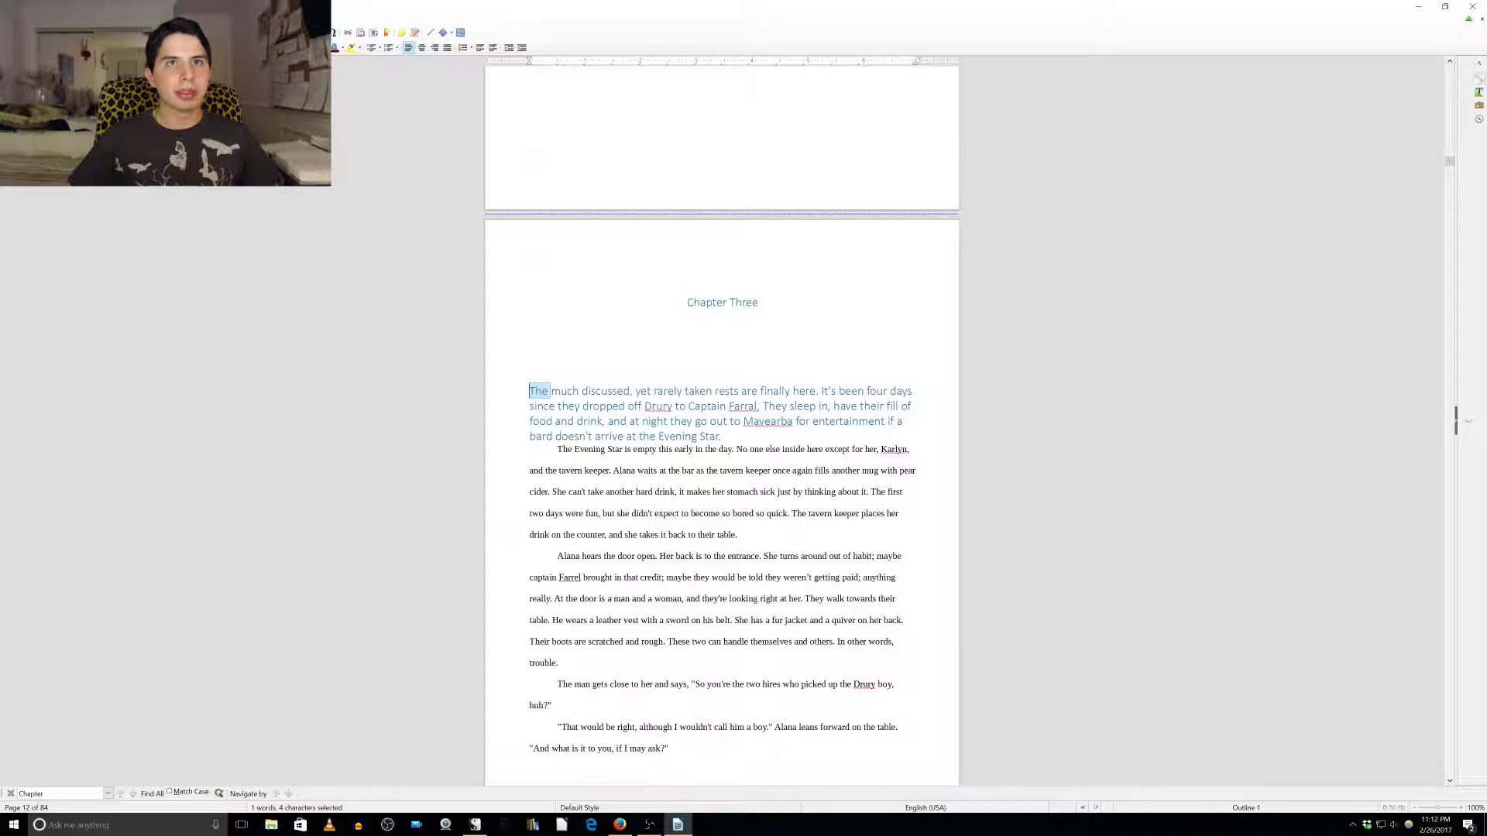
{"action": "key", "text": "ctrl+shift+Down"}
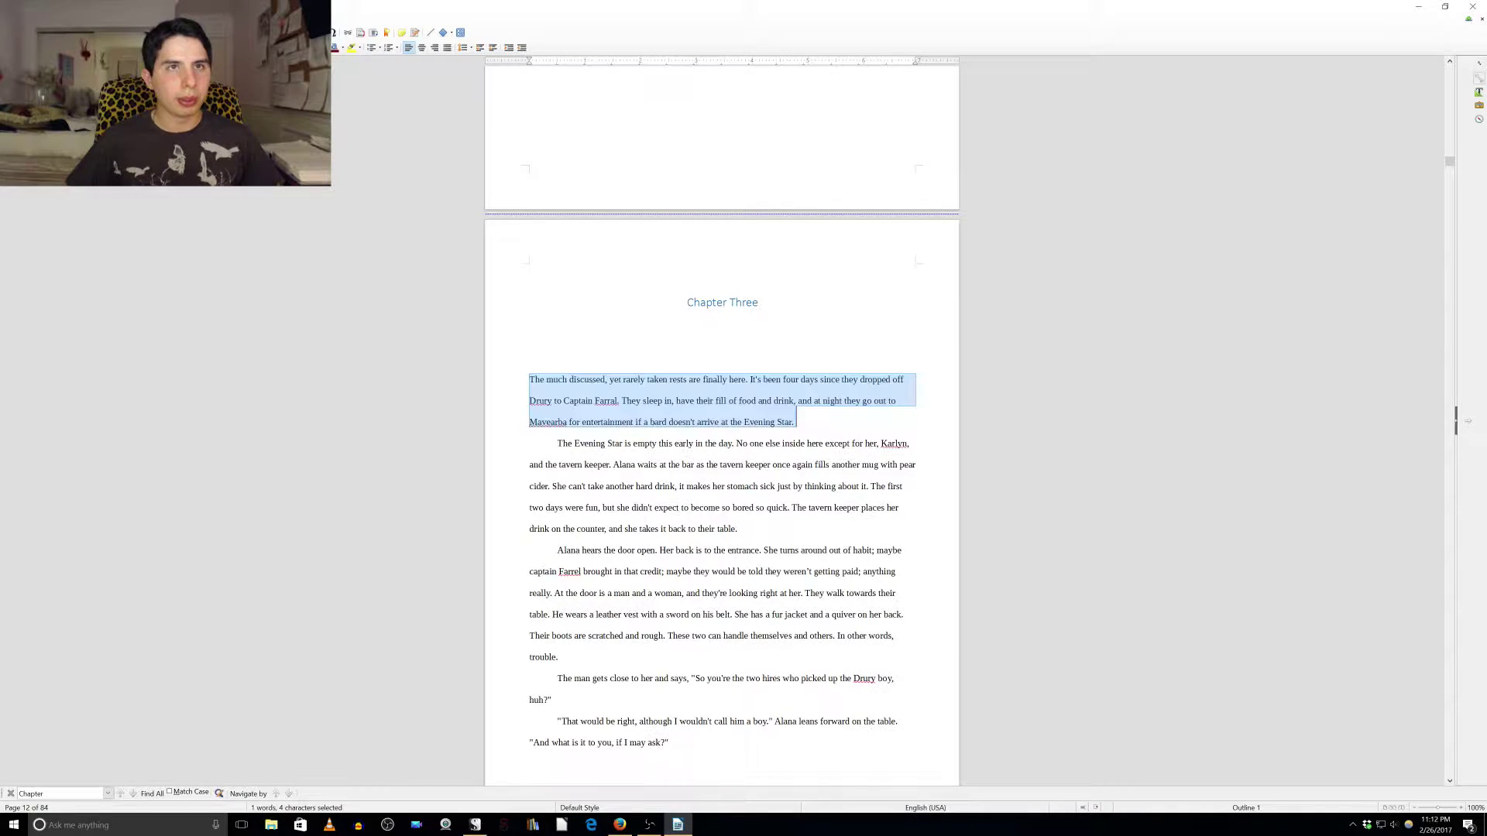
{"action": "key", "text": "ctrl+m"}
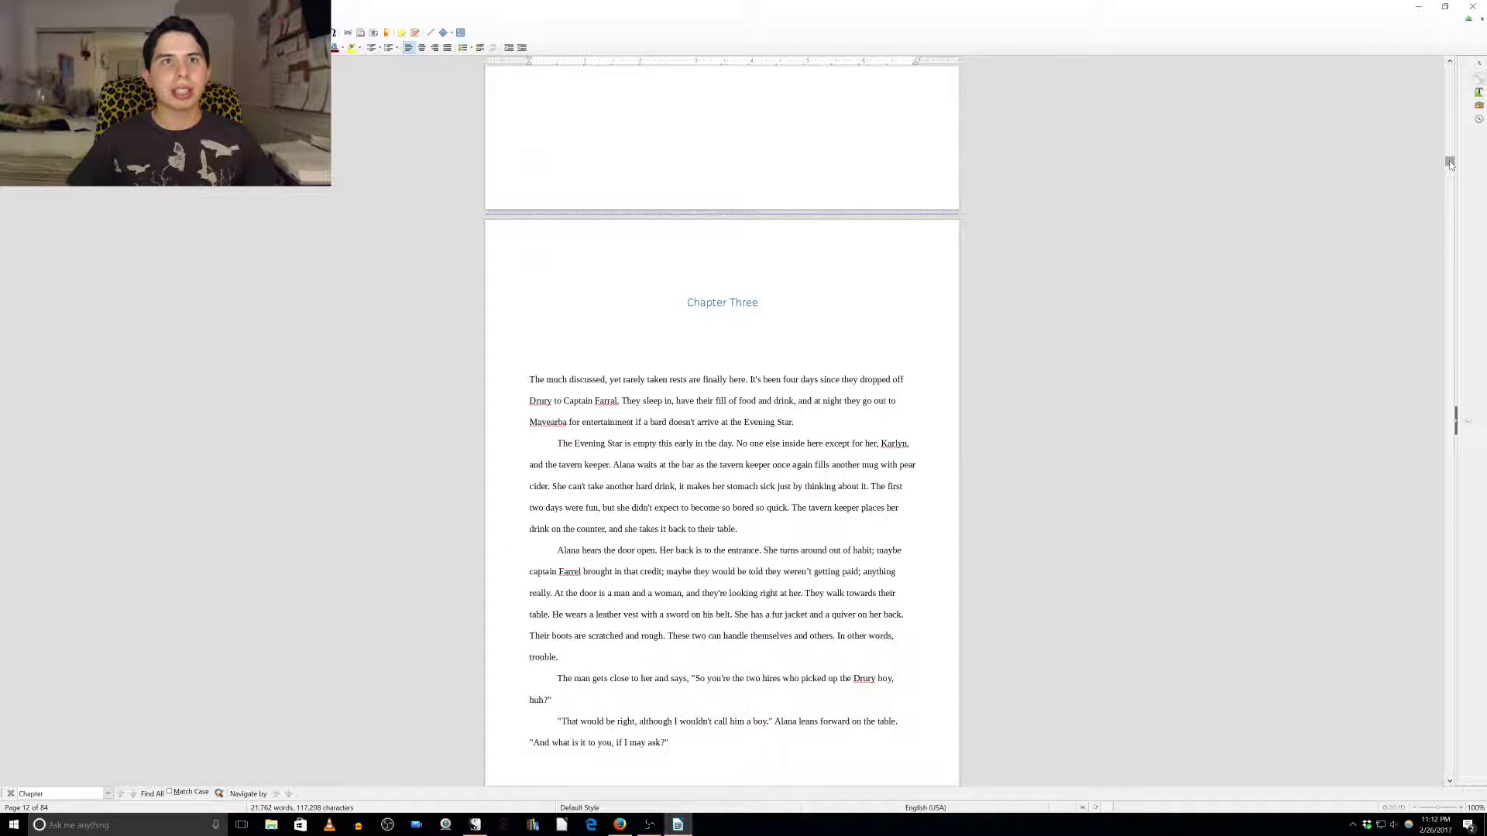
Find the "Chapter Four" title, apply the Heading 1 style to it and center it.
{"action": "key", "text": "ctrl+f"}
{"action": "key", "text": "Return"}
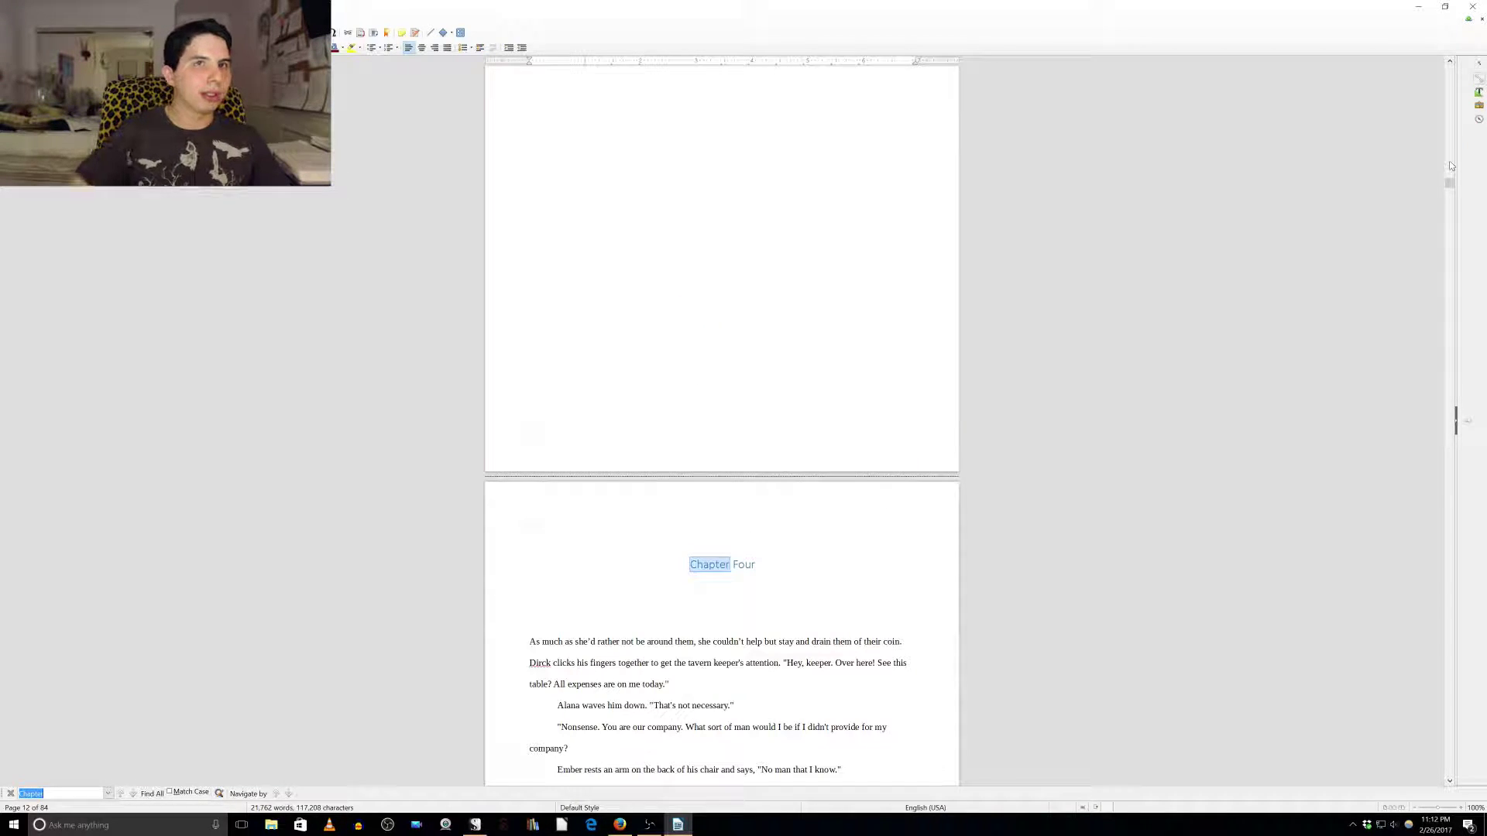
{"action": "scroll", "coordinate": [1449, 164], "scroll_direction": "down", "scroll_amount": 5}
{"action": "key", "text": "shift+End"}
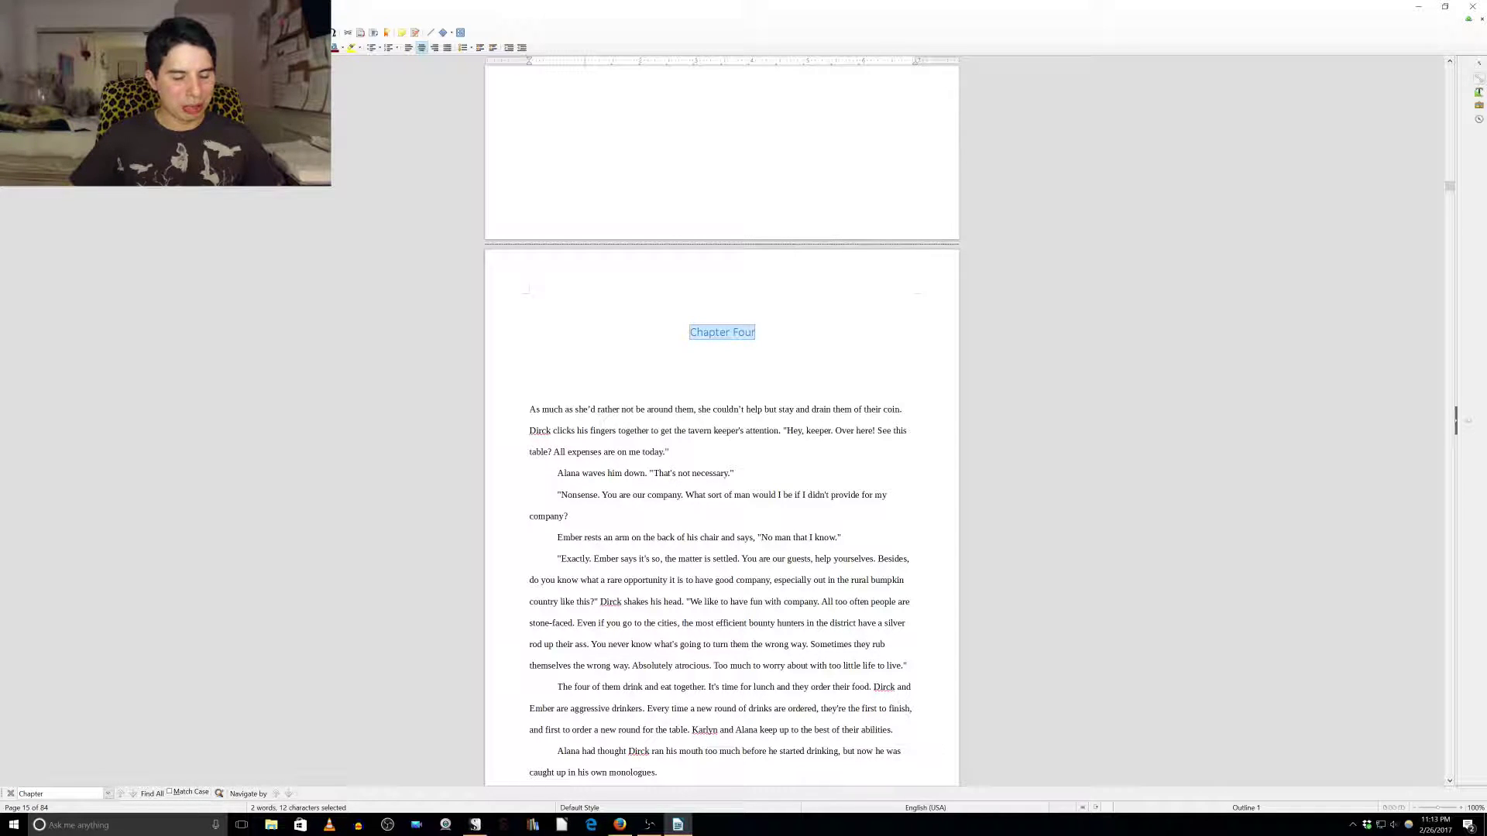
{"action": "key", "text": "ctrl+l"}
{"action": "key", "text": "ctrl+e"}
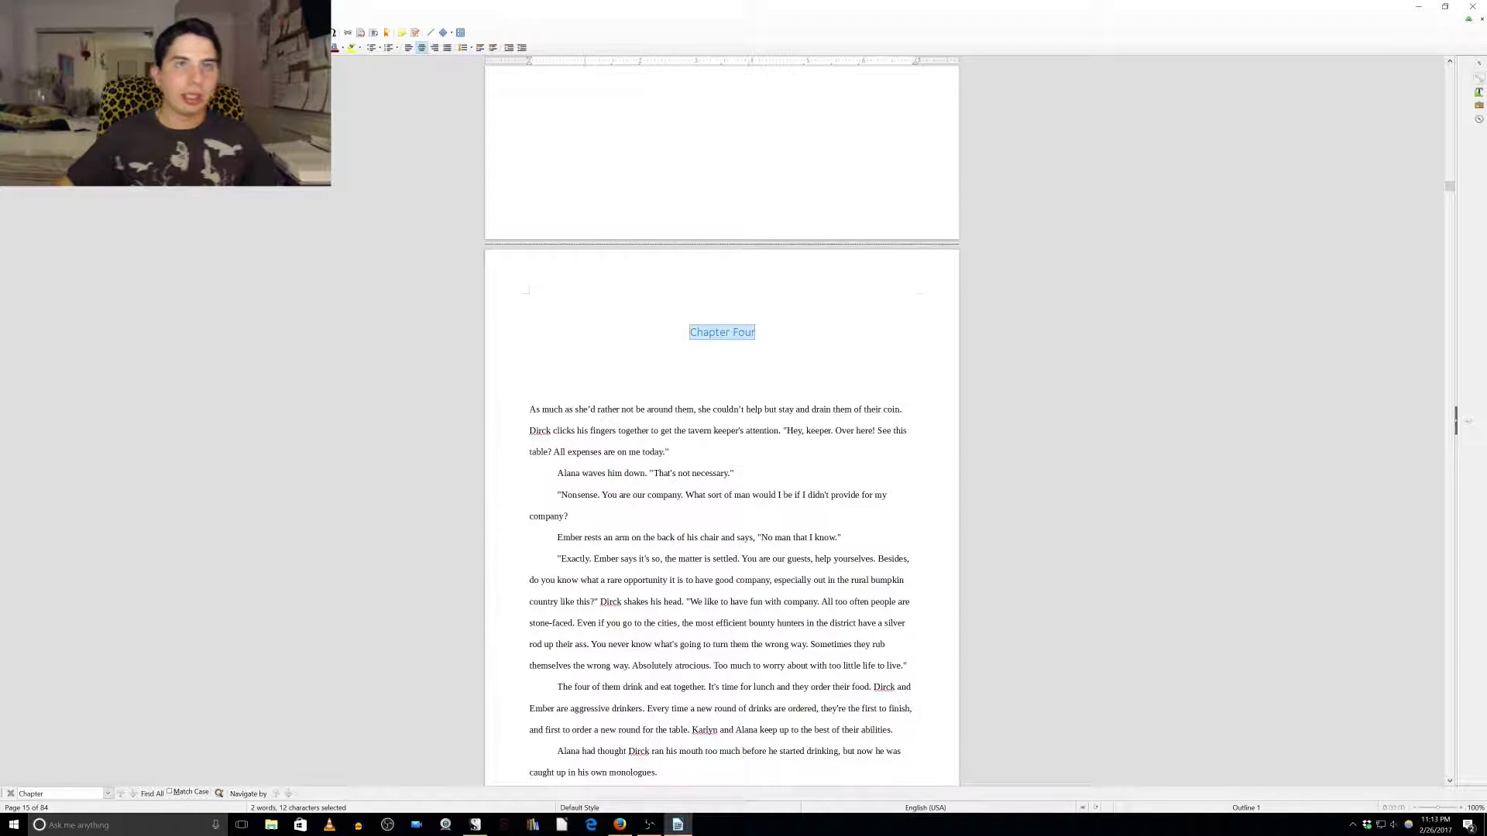
Open the settings for inserting a table of contents on the blank line below the "Table of Contents" title.
{"action": "left_click_drag", "start_coordinate": [1449, 186], "coordinate": [1466, 93]}
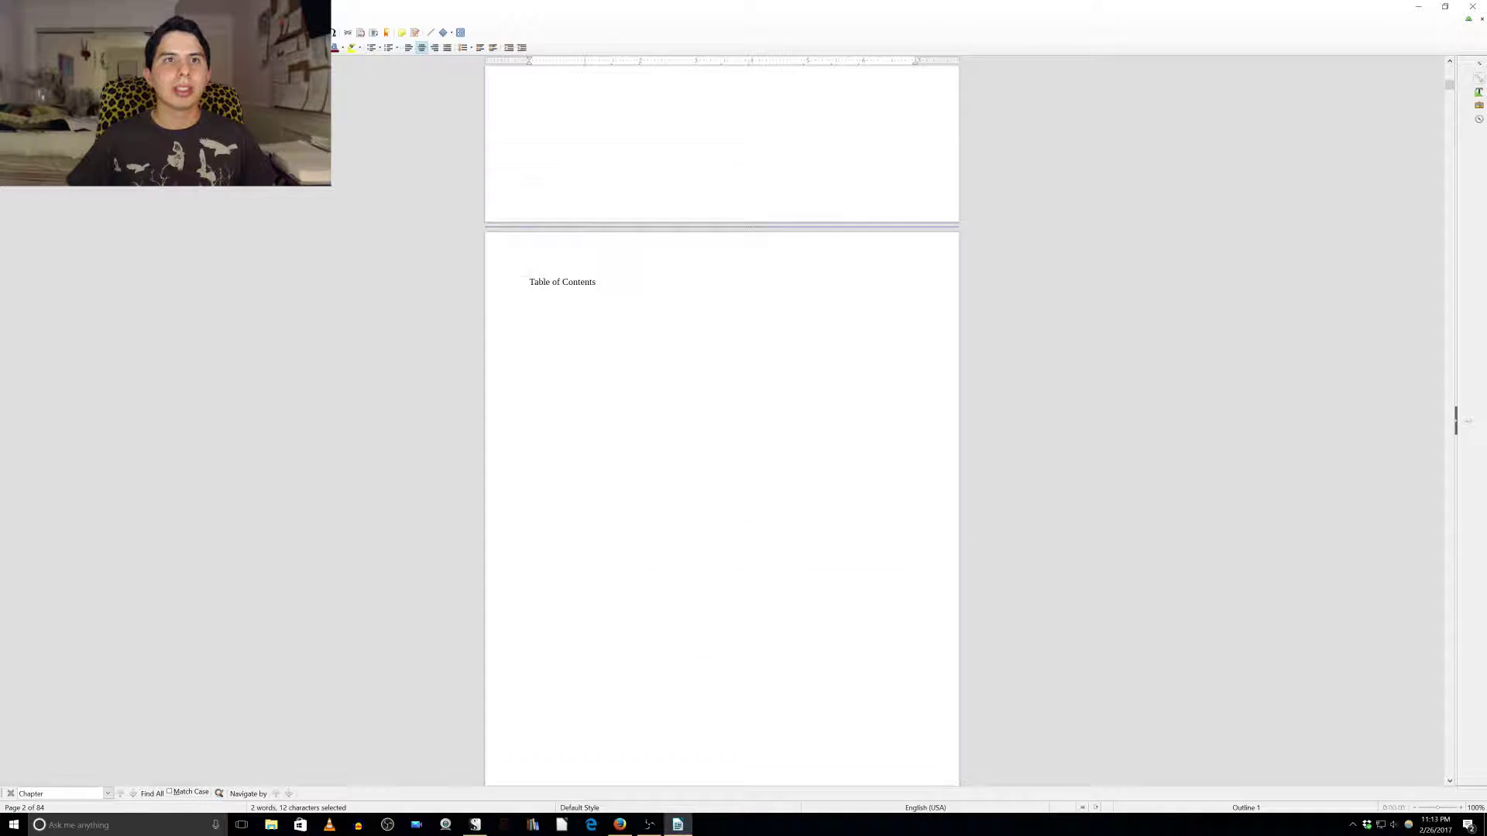
{"action": "left_click", "coordinate": [529, 317]}
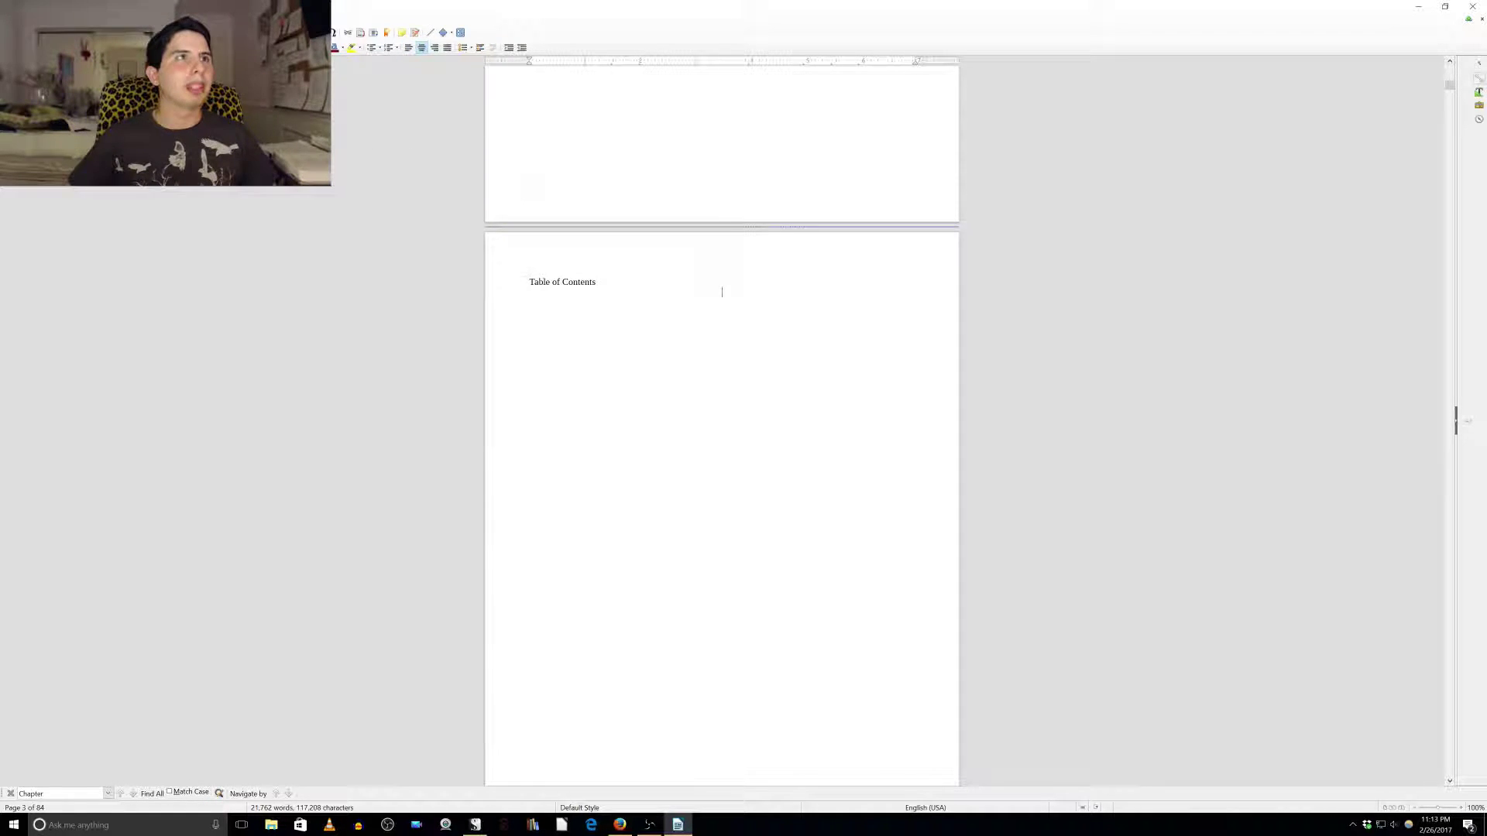
{"action": "key", "text": "alt+i"}
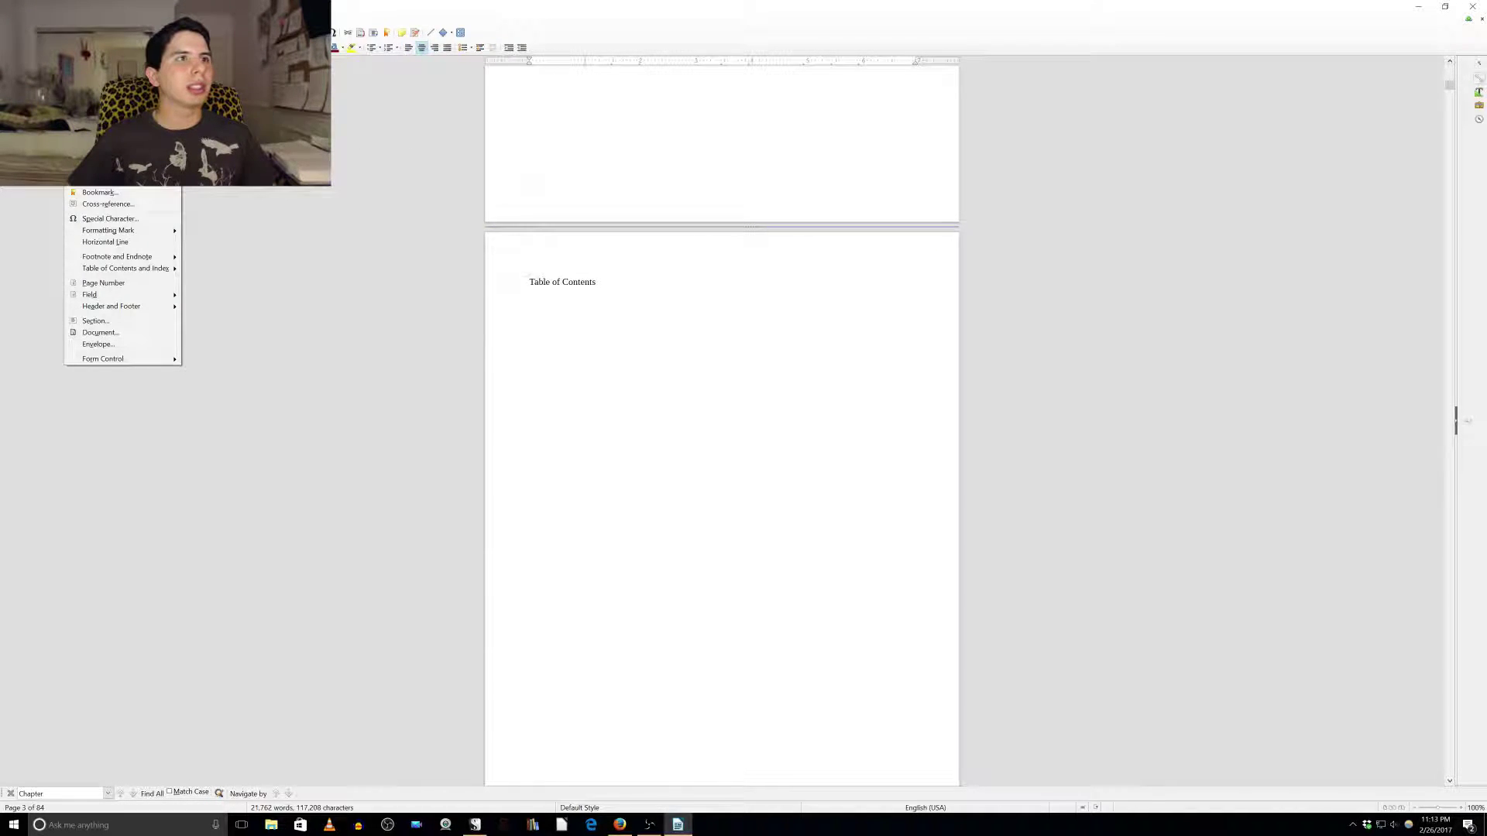
{"action": "mouse_move", "coordinate": [109, 271]}
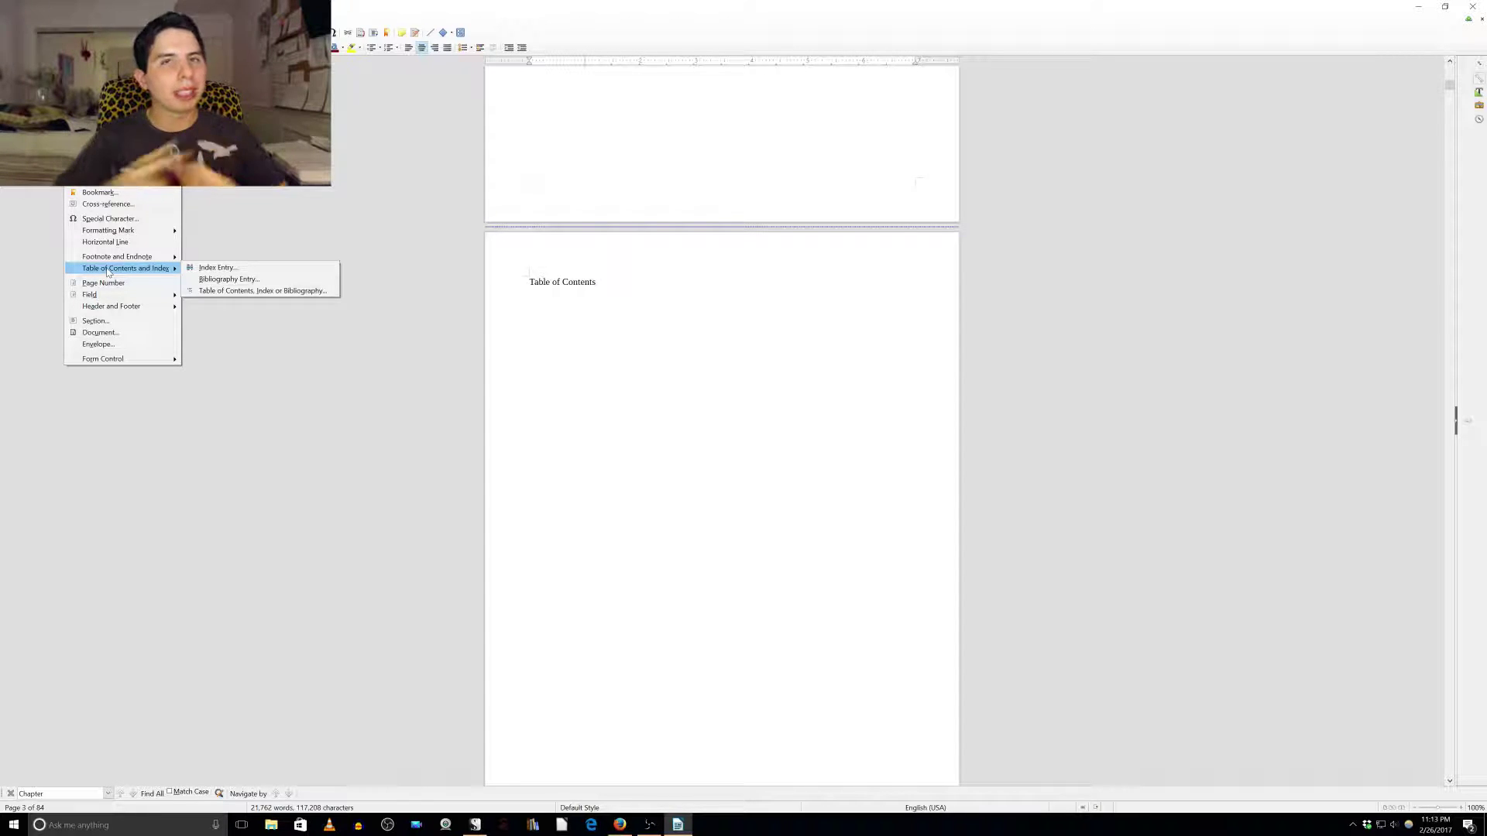
{"action": "left_click", "coordinate": [216, 291]}
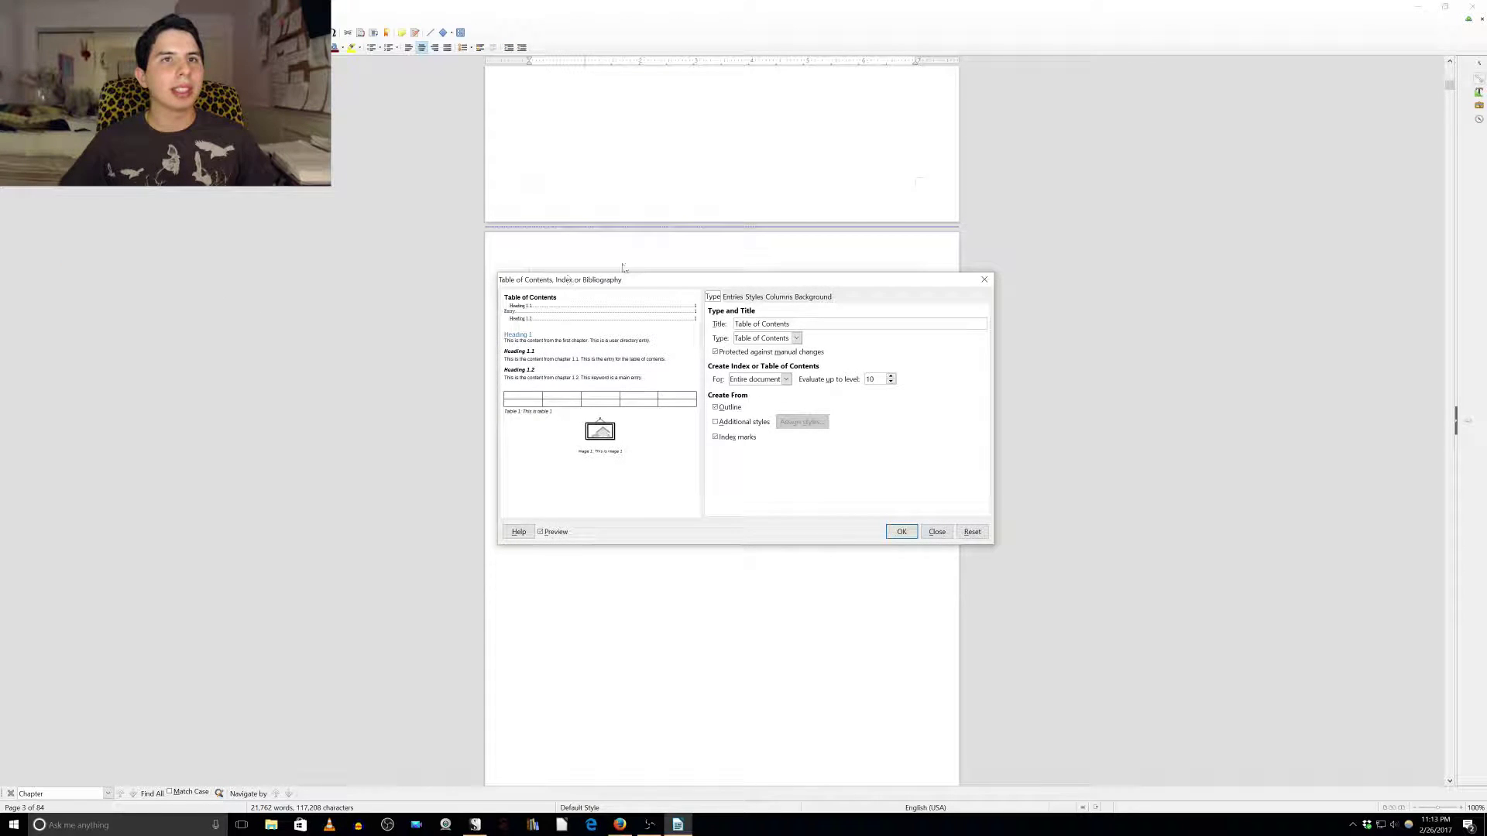
Turn off protection against manual changes and insert the table of contents for the entire document.
{"action": "left_click_drag", "start_coordinate": [623, 273], "coordinate": [858, 40]}
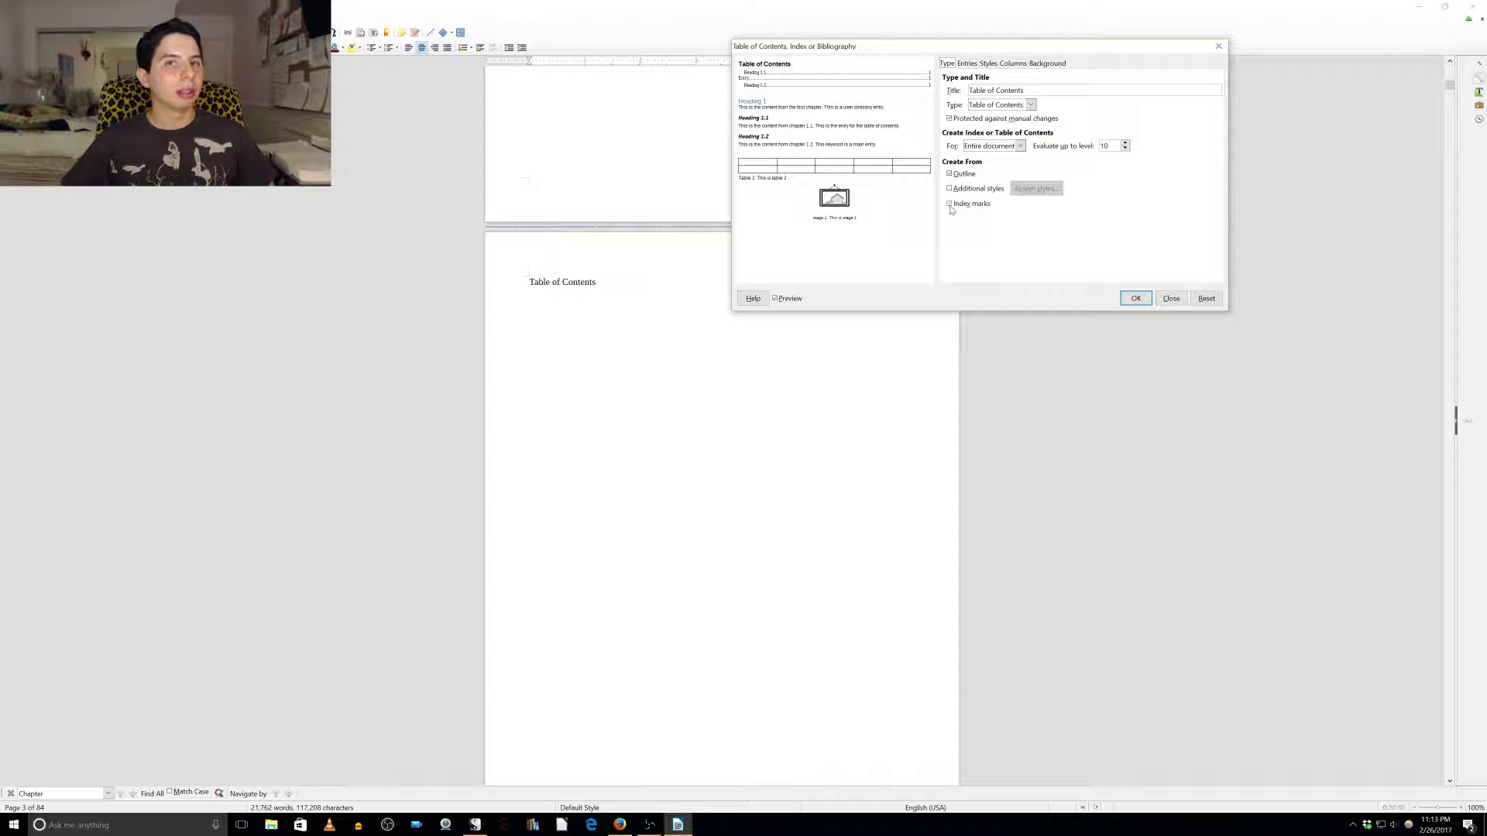
{"action": "left_click", "coordinate": [950, 205]}
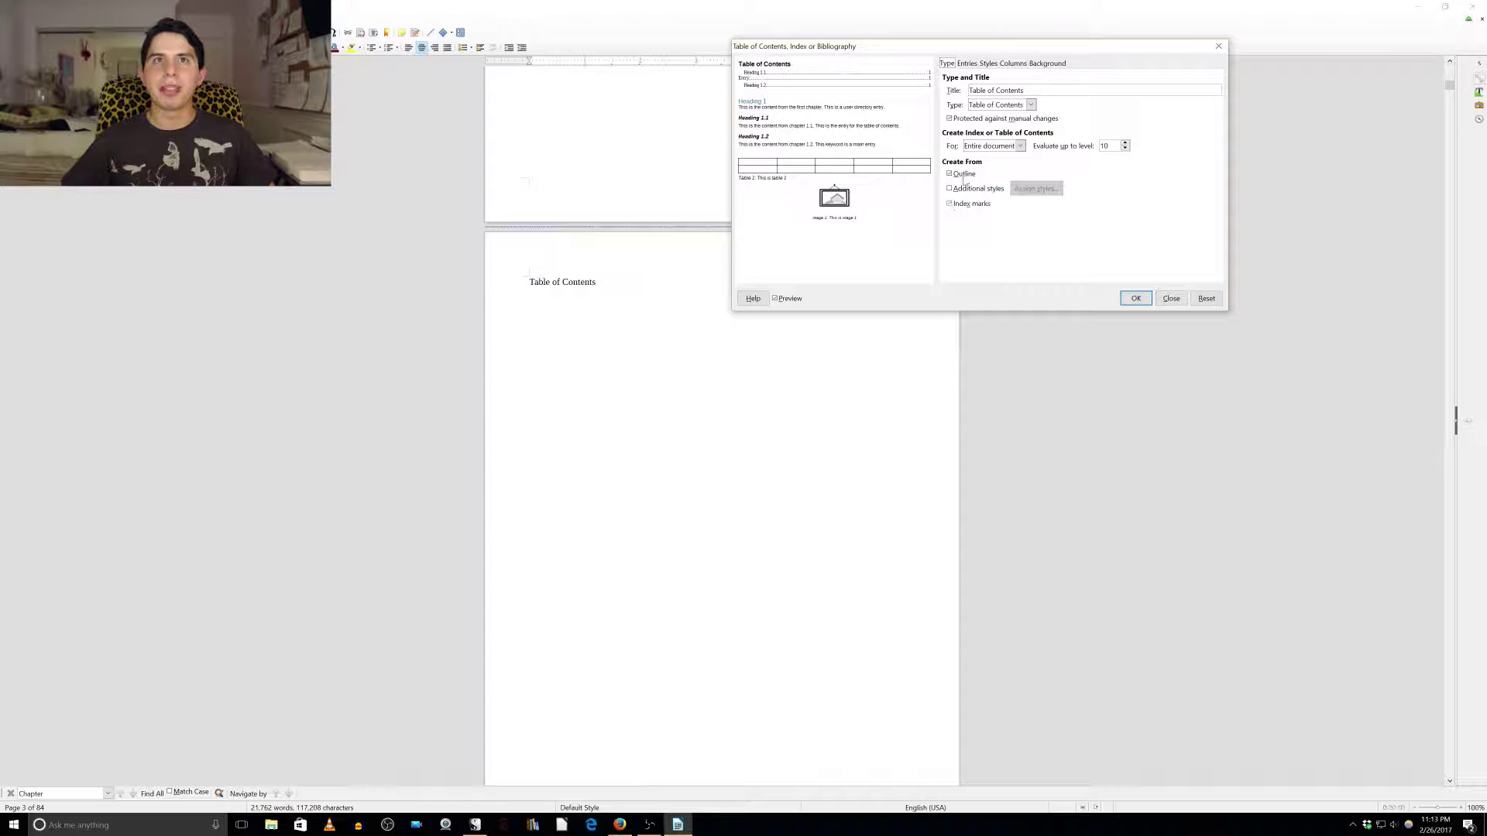
{"action": "left_click", "coordinate": [950, 118]}
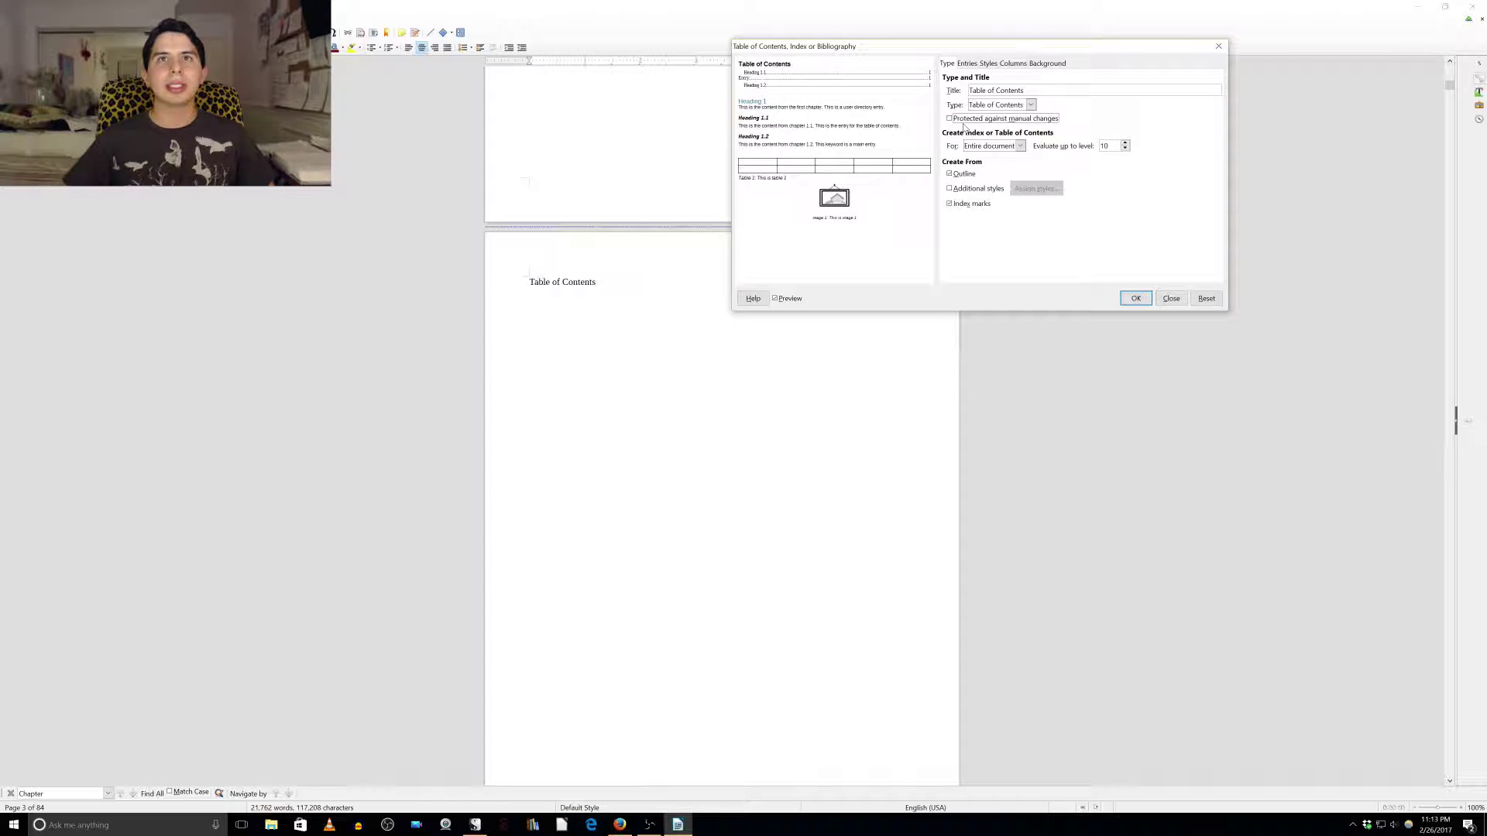
{"action": "left_click", "coordinate": [1136, 300]}
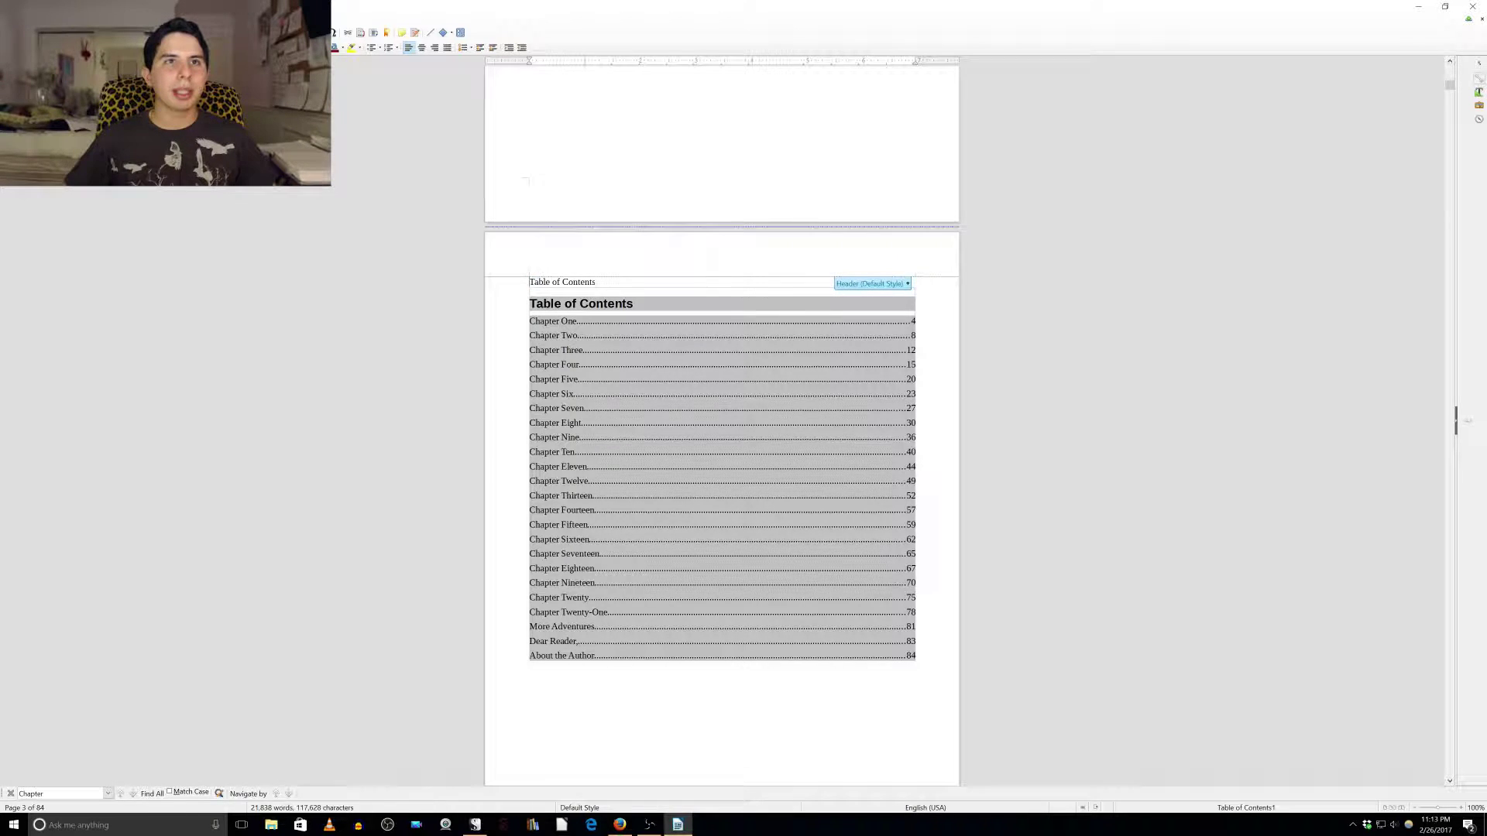
Delete the manually typed "Table of Contents" line above the inserted table, along with the empty line it leaves.
{"action": "triple_click", "coordinate": [580, 282]}
{"action": "key", "text": "BackSpace"}
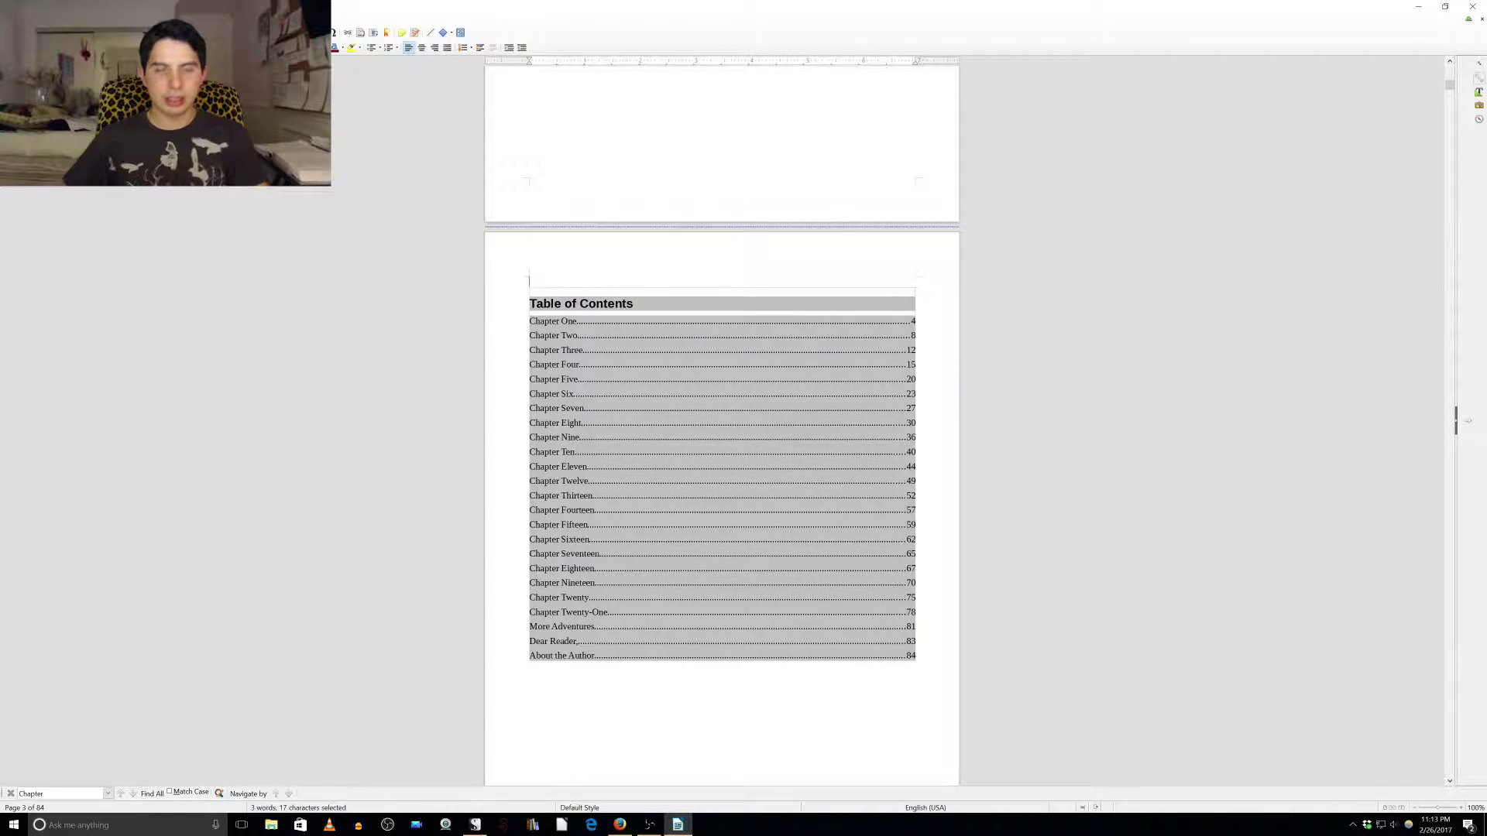
{"action": "key", "text": "BackSpace"}
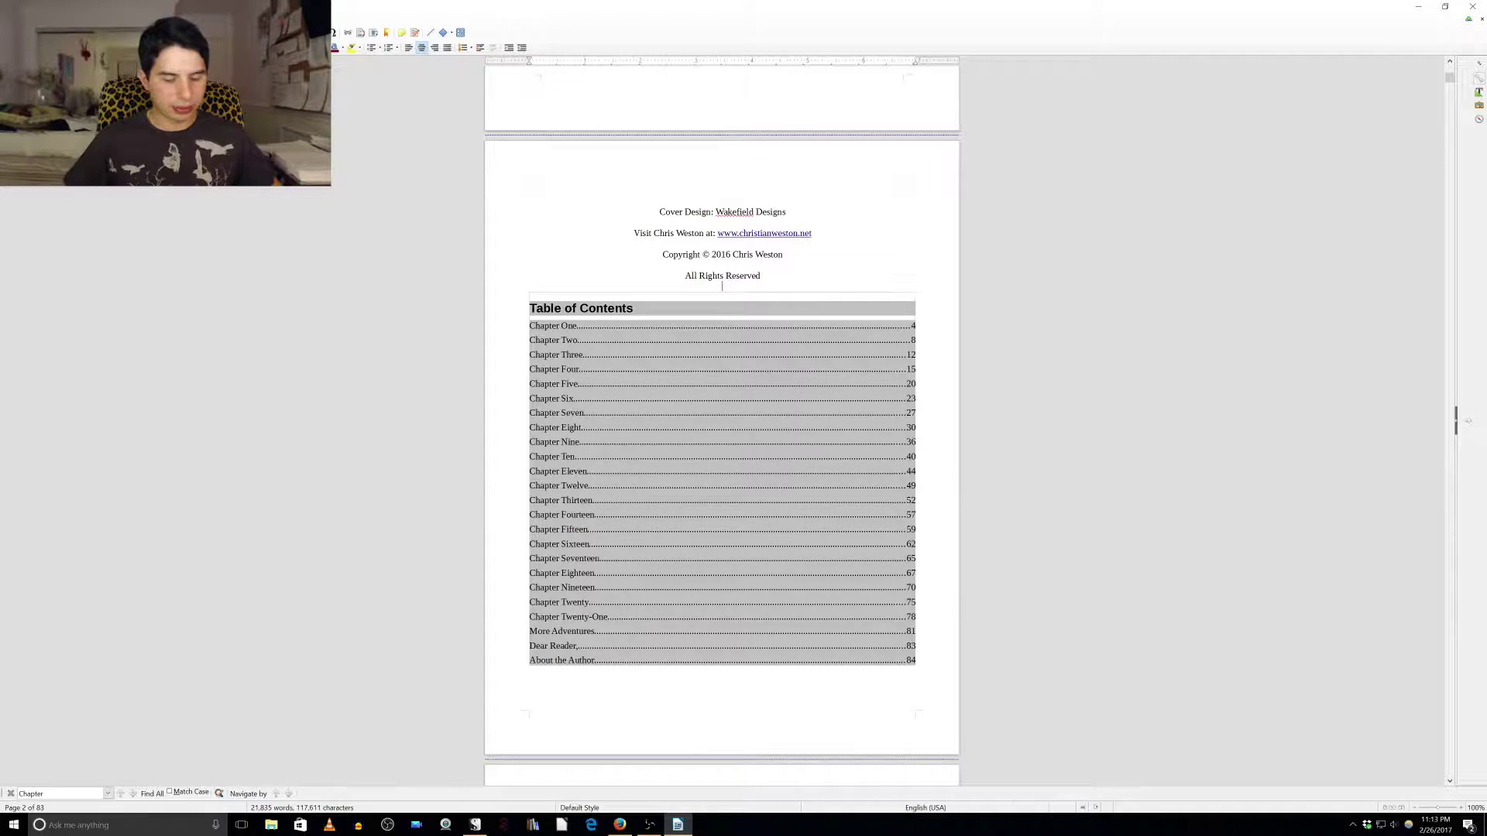
Insert a page break below "All Rights Reserved" so the table starts on its own page, and remove the blank line above the table.
{"action": "key", "text": "ctrl+Return"}
{"action": "scroll", "coordinate": [721, 418], "scroll_direction": "down", "scroll_amount": 5}
{"action": "scroll", "coordinate": [722, 418], "scroll_direction": "up", "scroll_amount": 3}
{"action": "key", "text": "Down"}
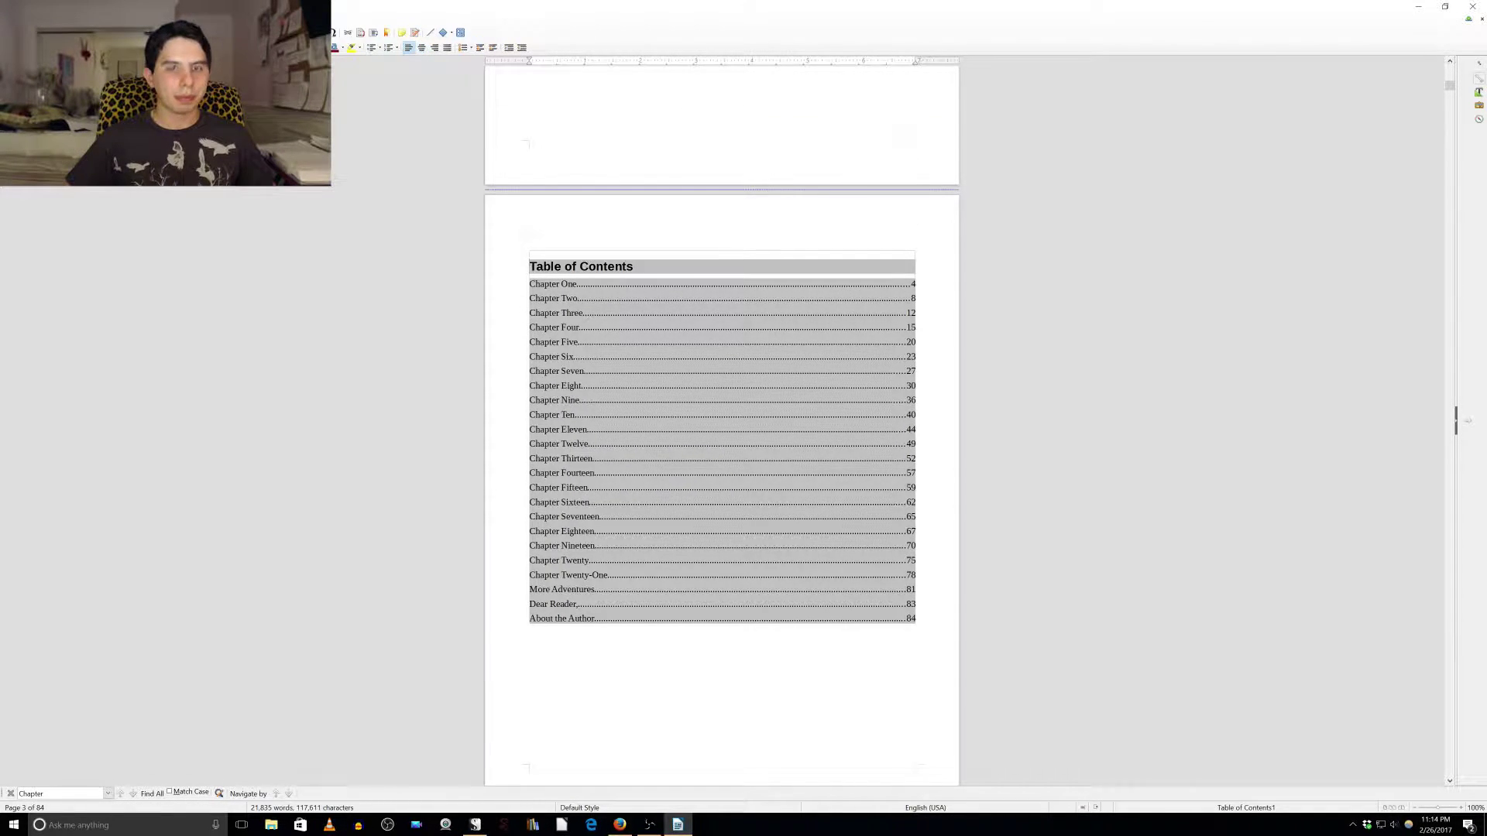
{"action": "key", "text": "BackSpace"}
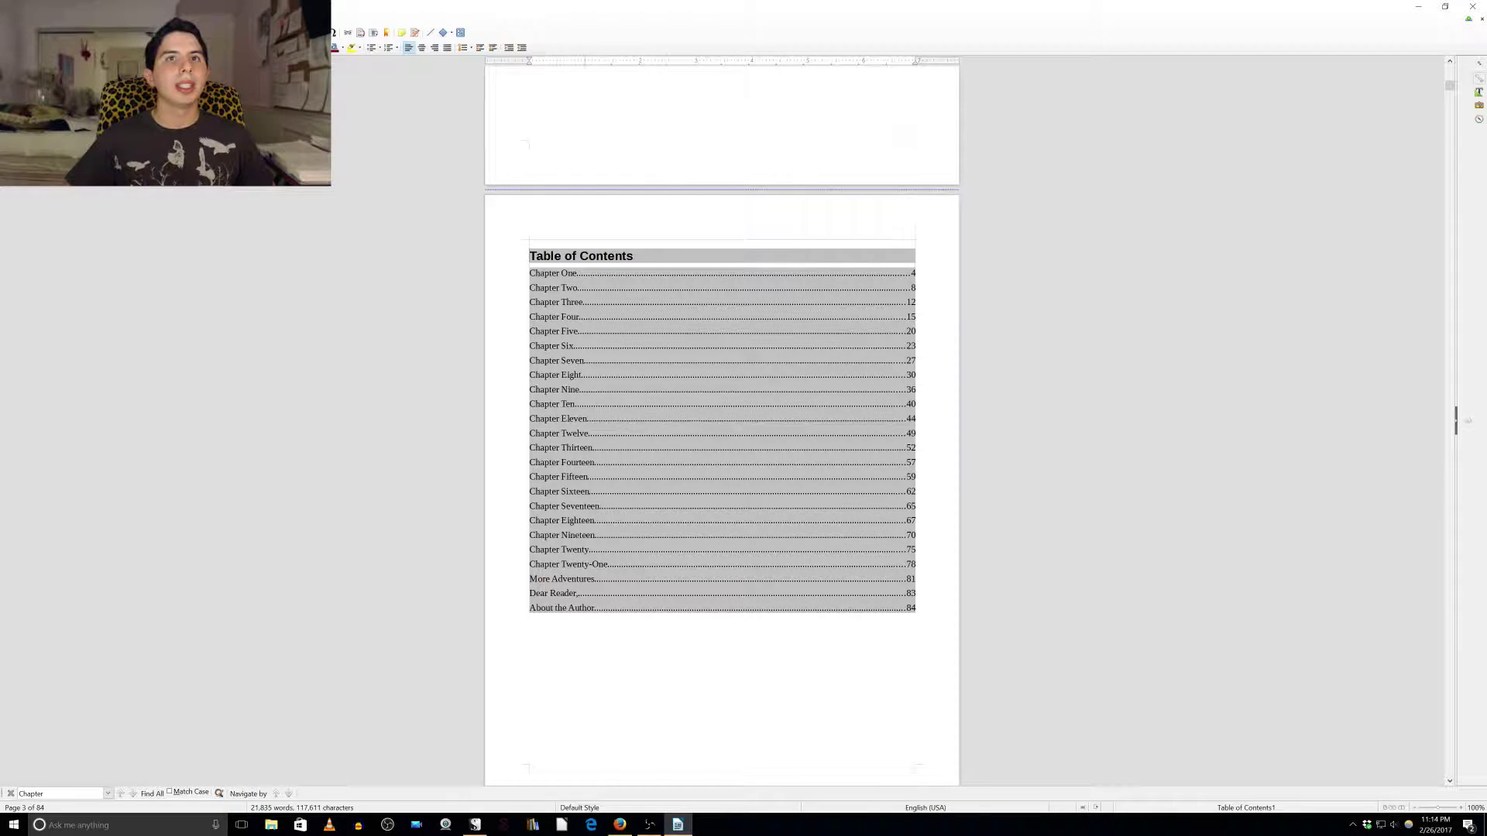
Remove the dot leaders and page numbers from the "About the Author", "Dear Reader," and "More Adventures" entries in the table of contents.
{"action": "scroll", "coordinate": [722, 418], "scroll_direction": "down", "scroll_amount": 5}
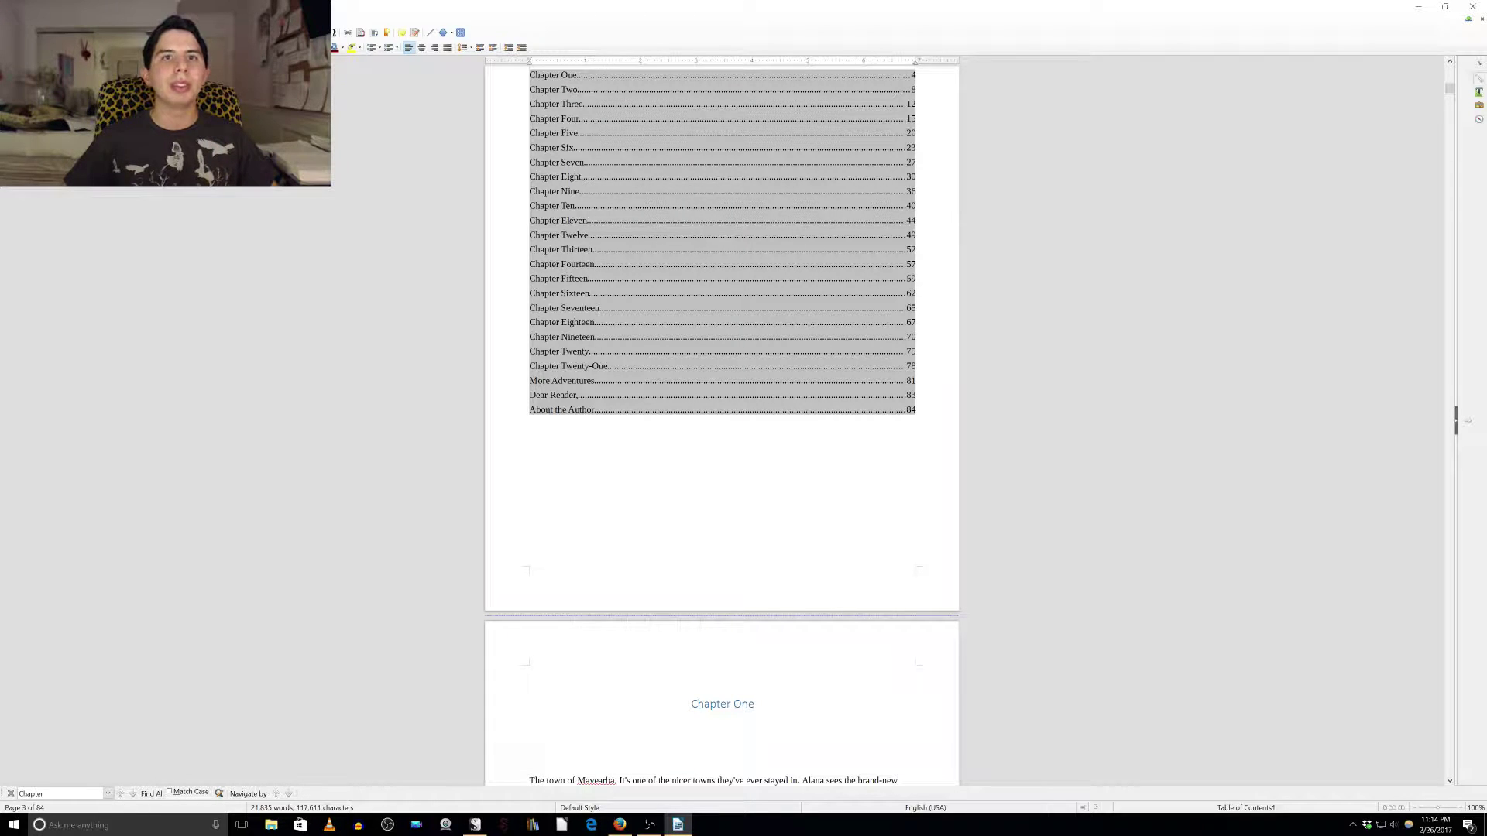
{"action": "left_click_drag", "start_coordinate": [915, 409], "coordinate": [681, 411]}
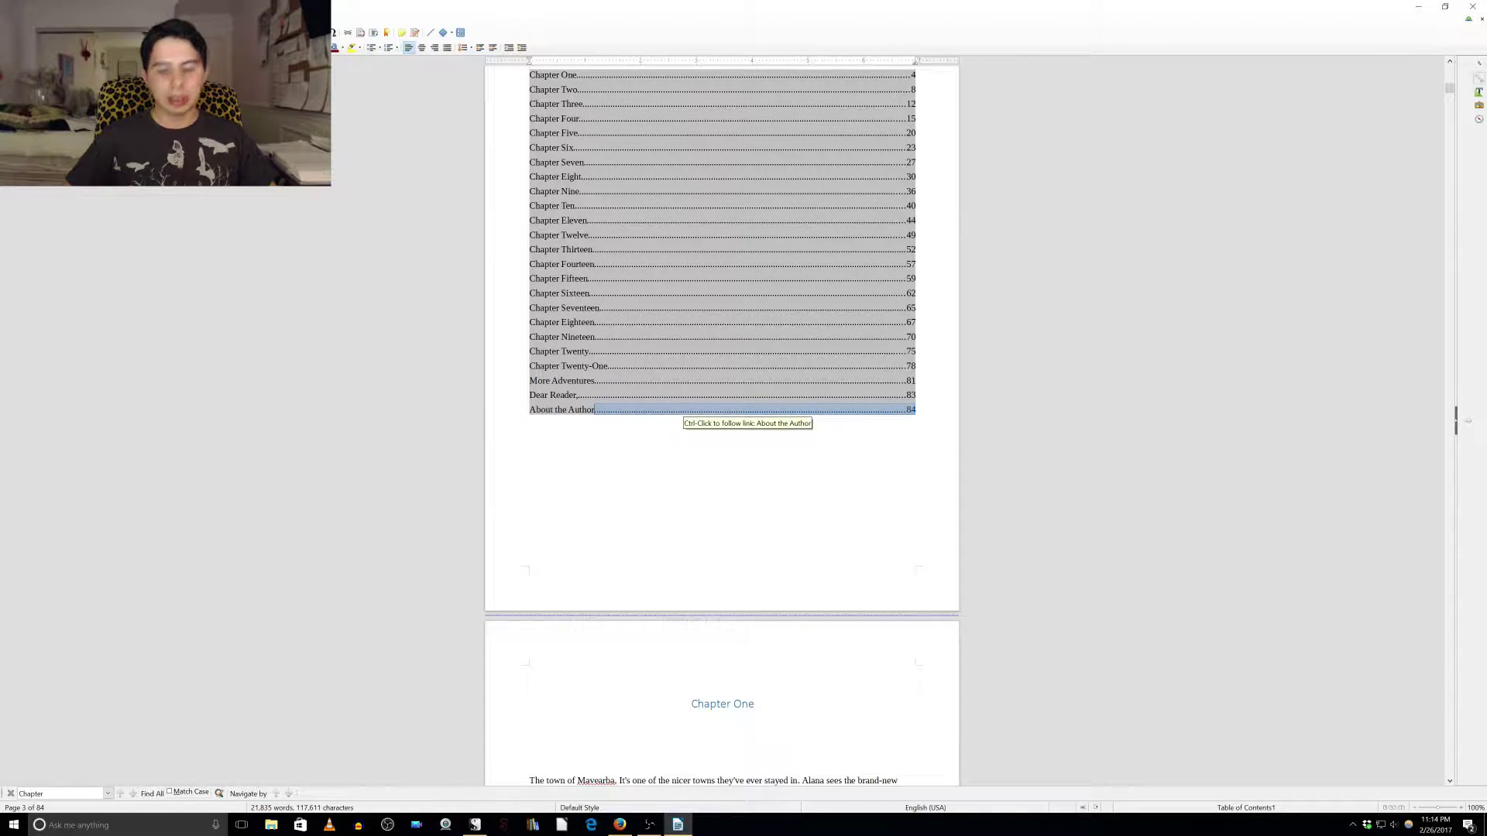
{"action": "key", "text": "Delete"}
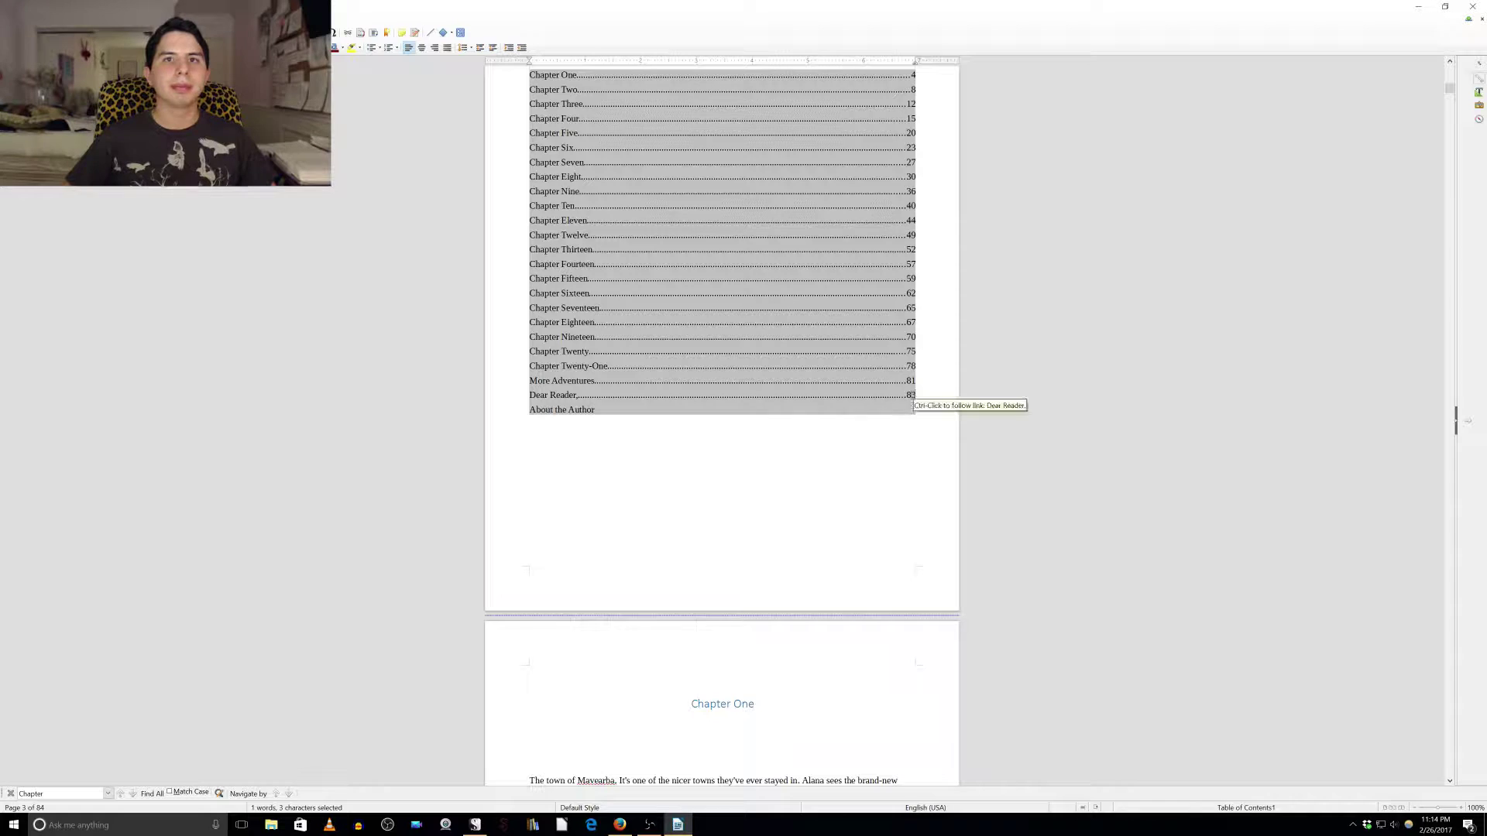
{"action": "left_click_drag", "start_coordinate": [912, 396], "coordinate": [799, 397]}
{"action": "key", "text": "Delete"}
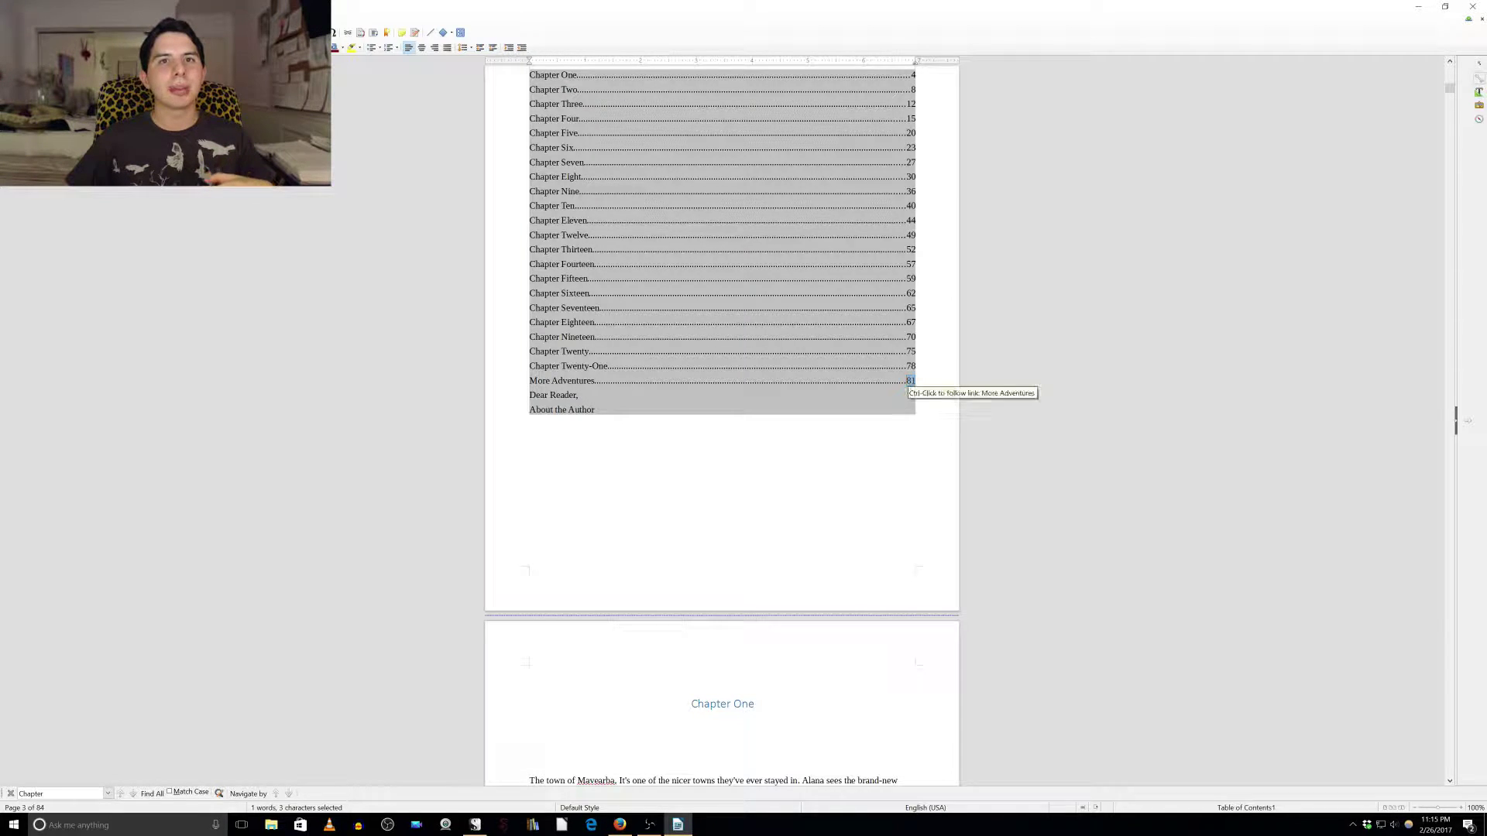
{"action": "key", "text": "Delete"}
Remove the dot leaders and page numbers from the "Chapter Twenty-One" and "Chapter Twenty" entries.
{"action": "scroll", "coordinate": [910, 384], "scroll_direction": "down", "scroll_amount": 1}
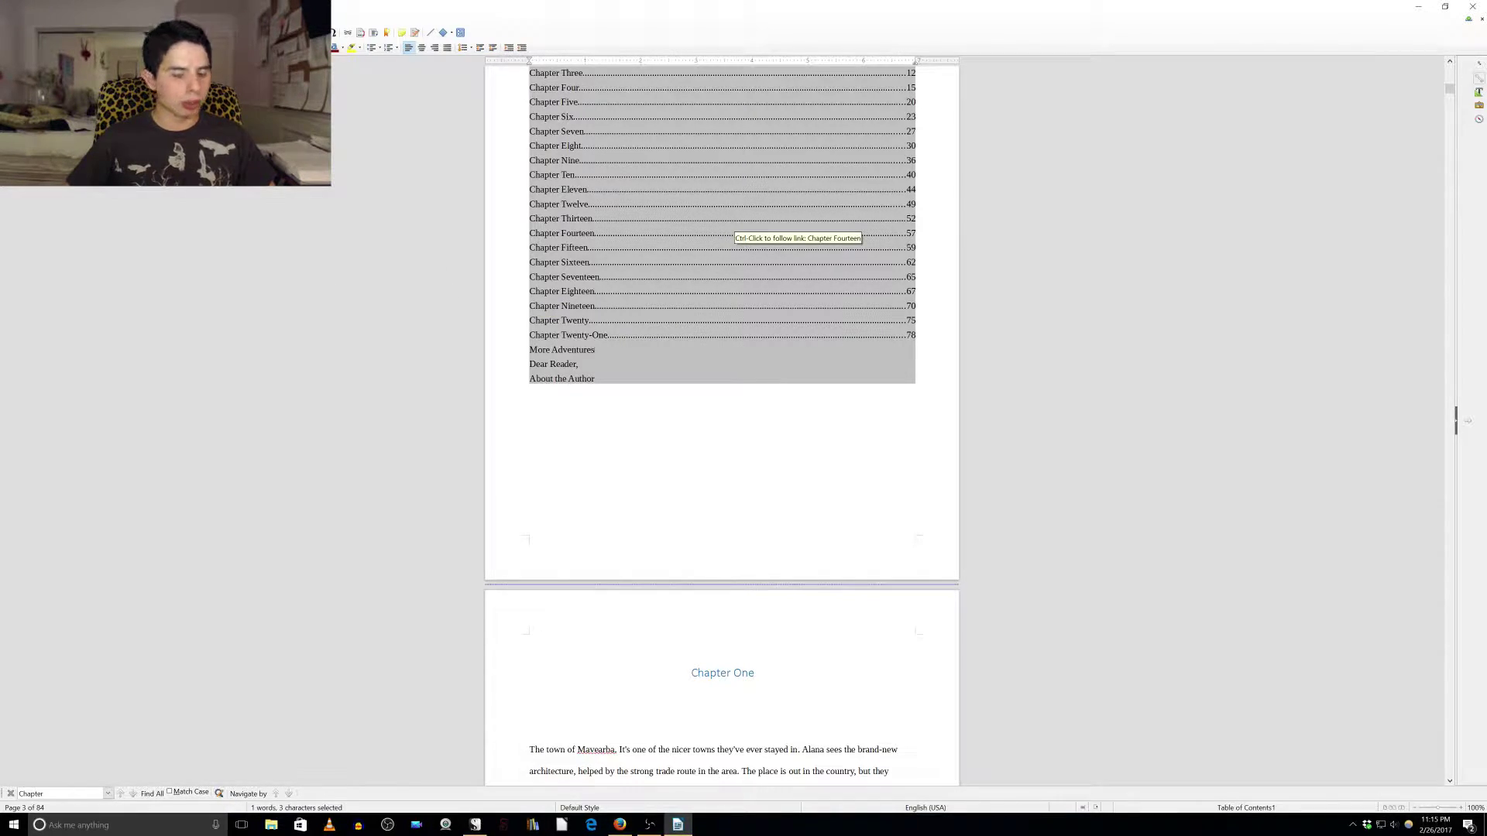
{"action": "triple_click", "coordinate": [816, 335]}
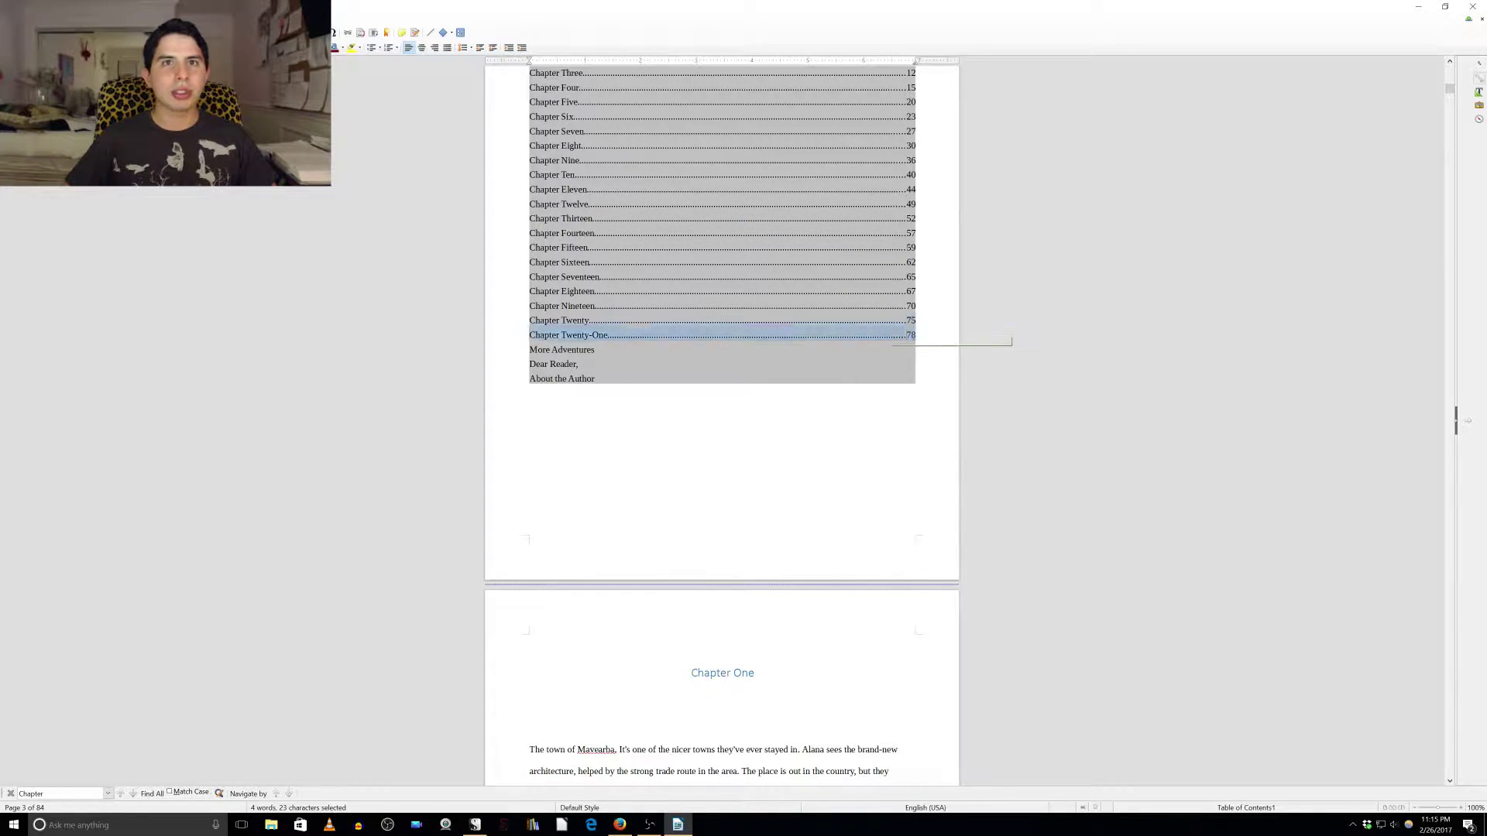
{"action": "left_click_drag", "start_coordinate": [909, 335], "coordinate": [607, 334]}
{"action": "key", "text": "Delete"}
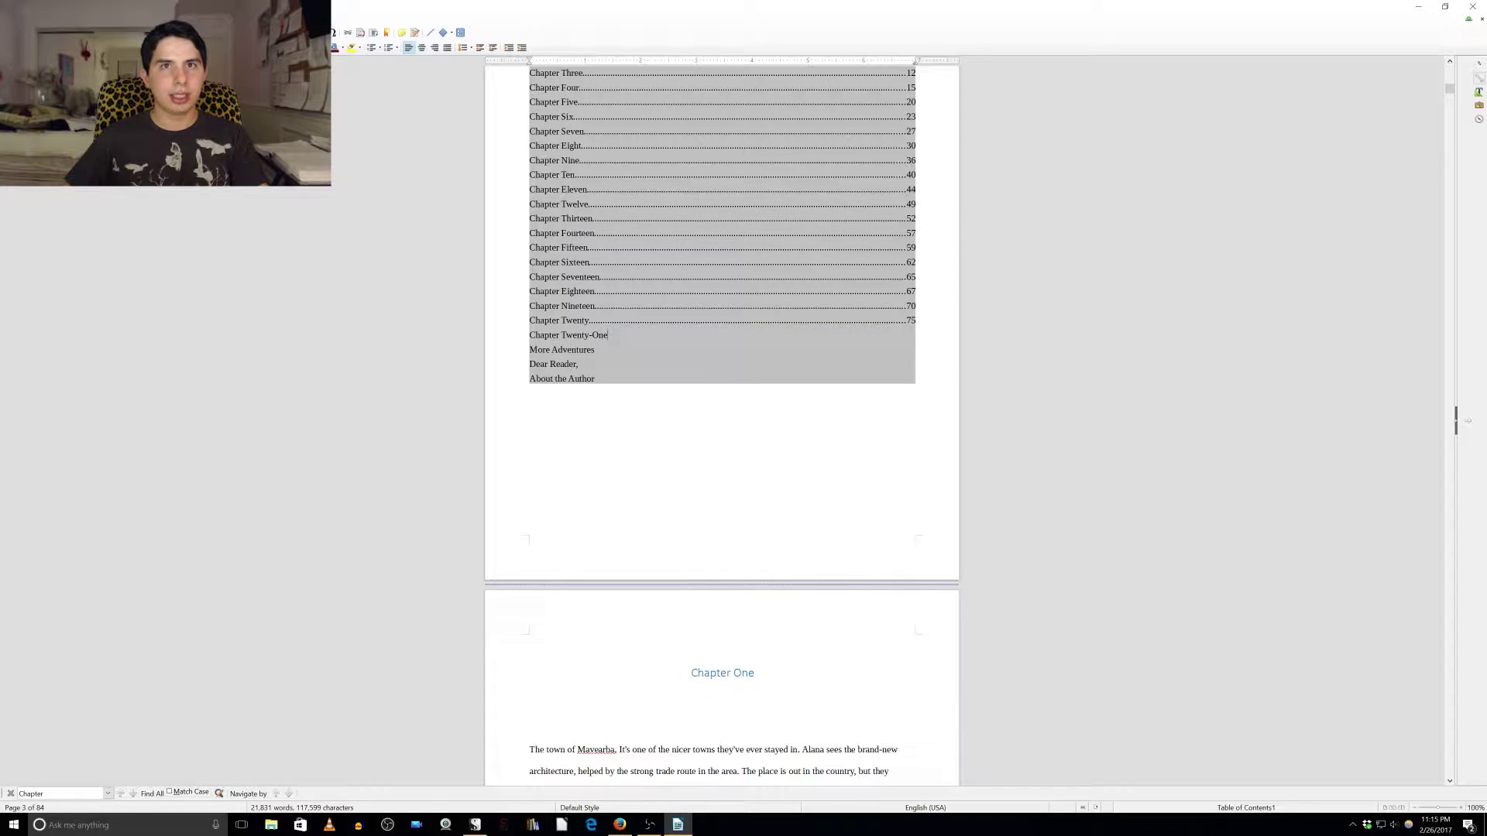
{"action": "left_click_drag", "start_coordinate": [911, 320], "coordinate": [593, 324]}
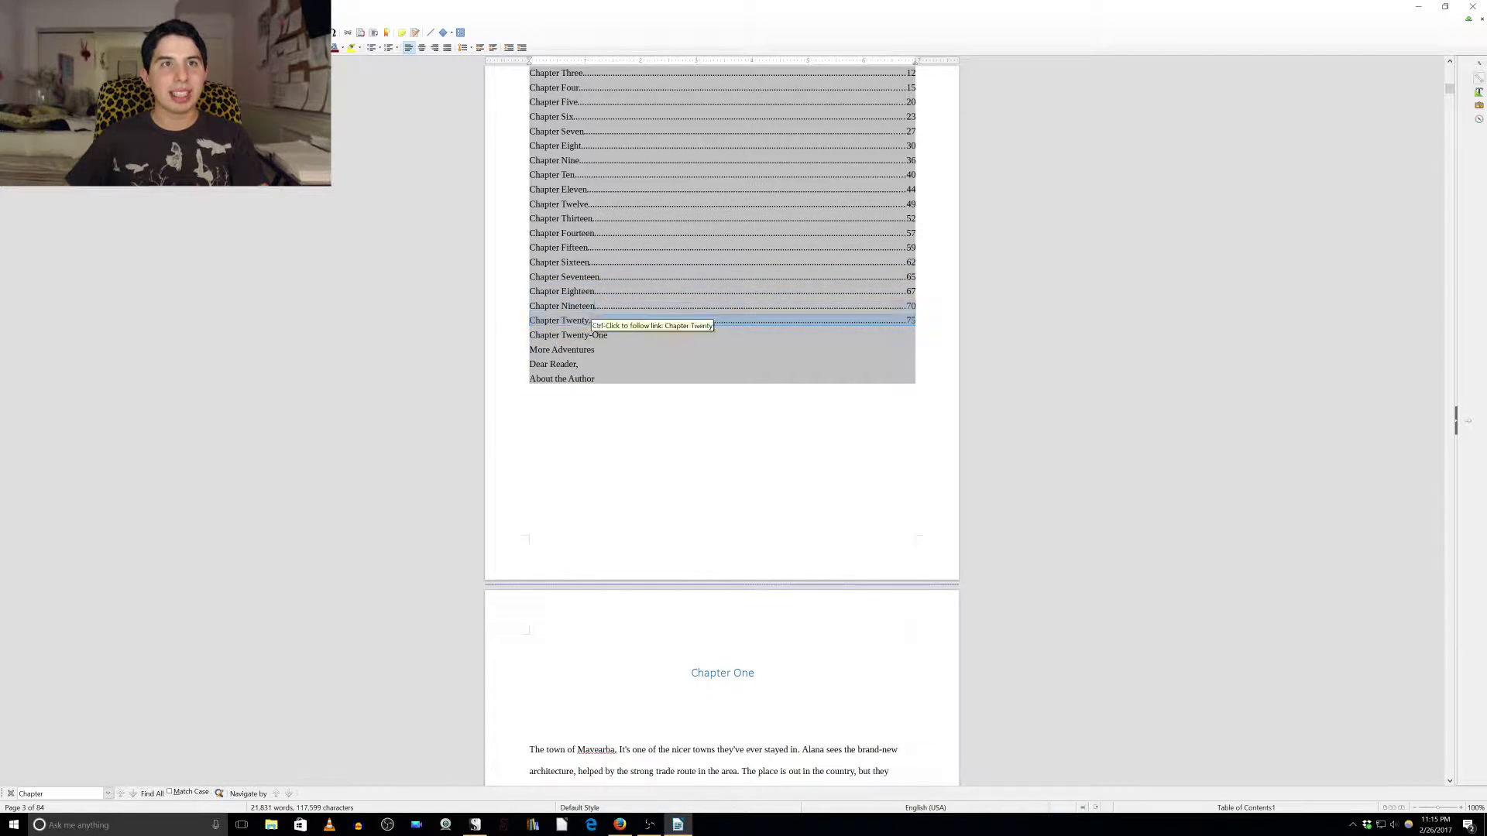
{"action": "key", "text": "Delete"}
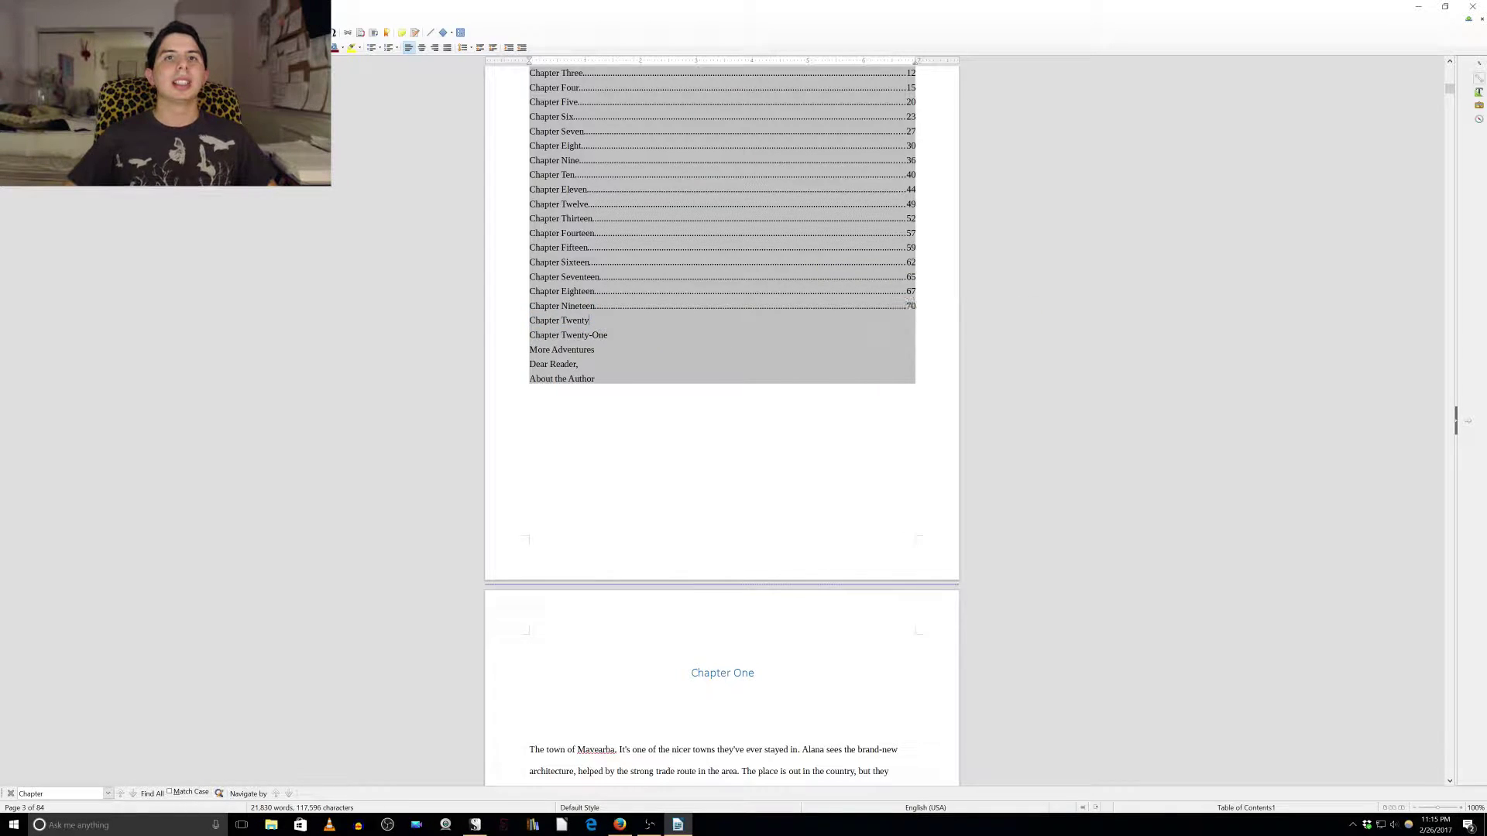
Remove the dot leader and page number from the "Chapter Nineteen" entry in the table of contents.
{"action": "scroll", "coordinate": [722, 310], "scroll_direction": "up", "scroll_amount": 3}
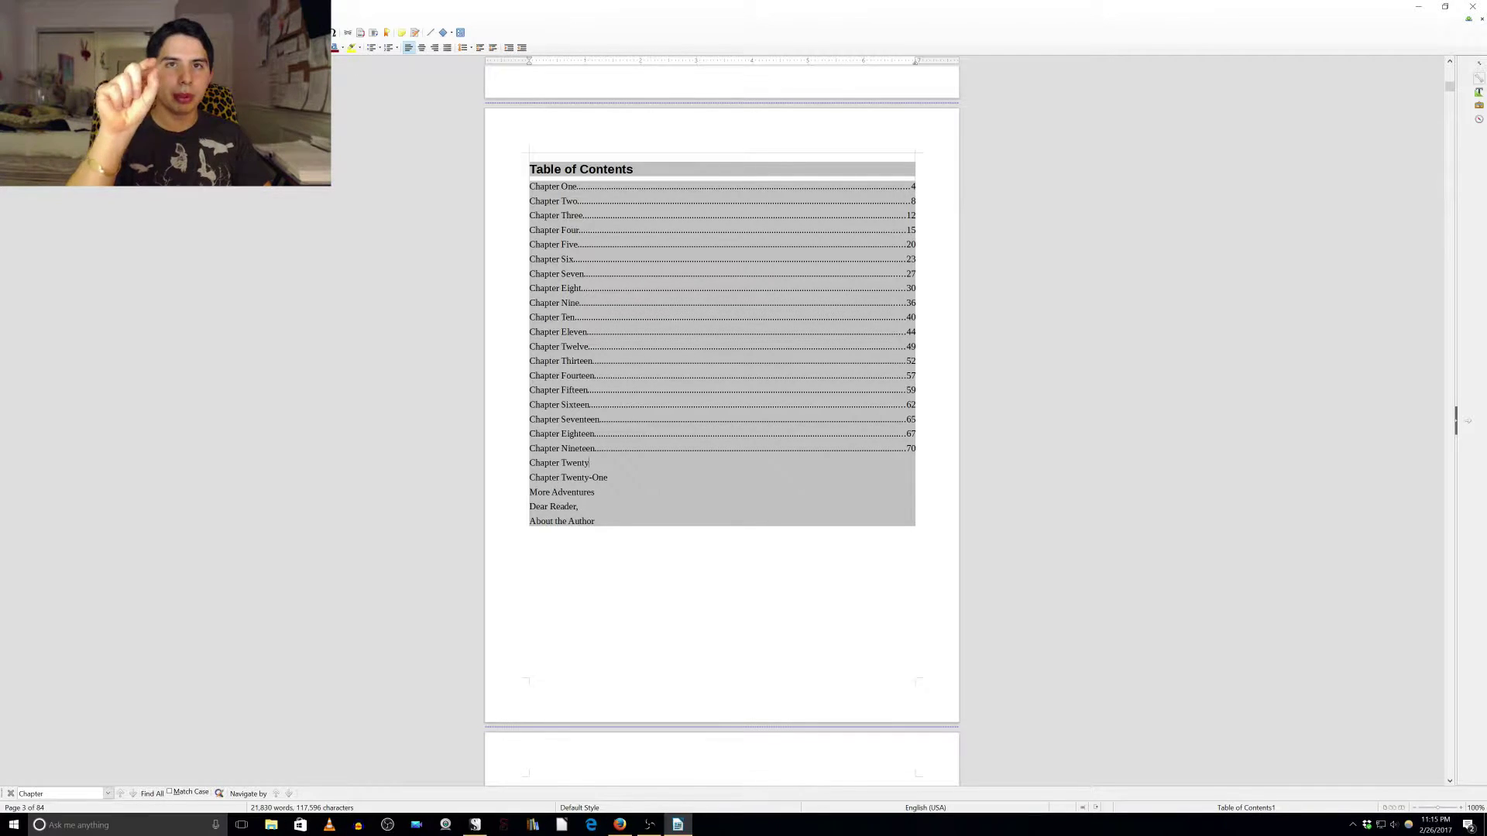
{"action": "scroll", "coordinate": [722, 426], "scroll_direction": "down", "scroll_amount": 10}
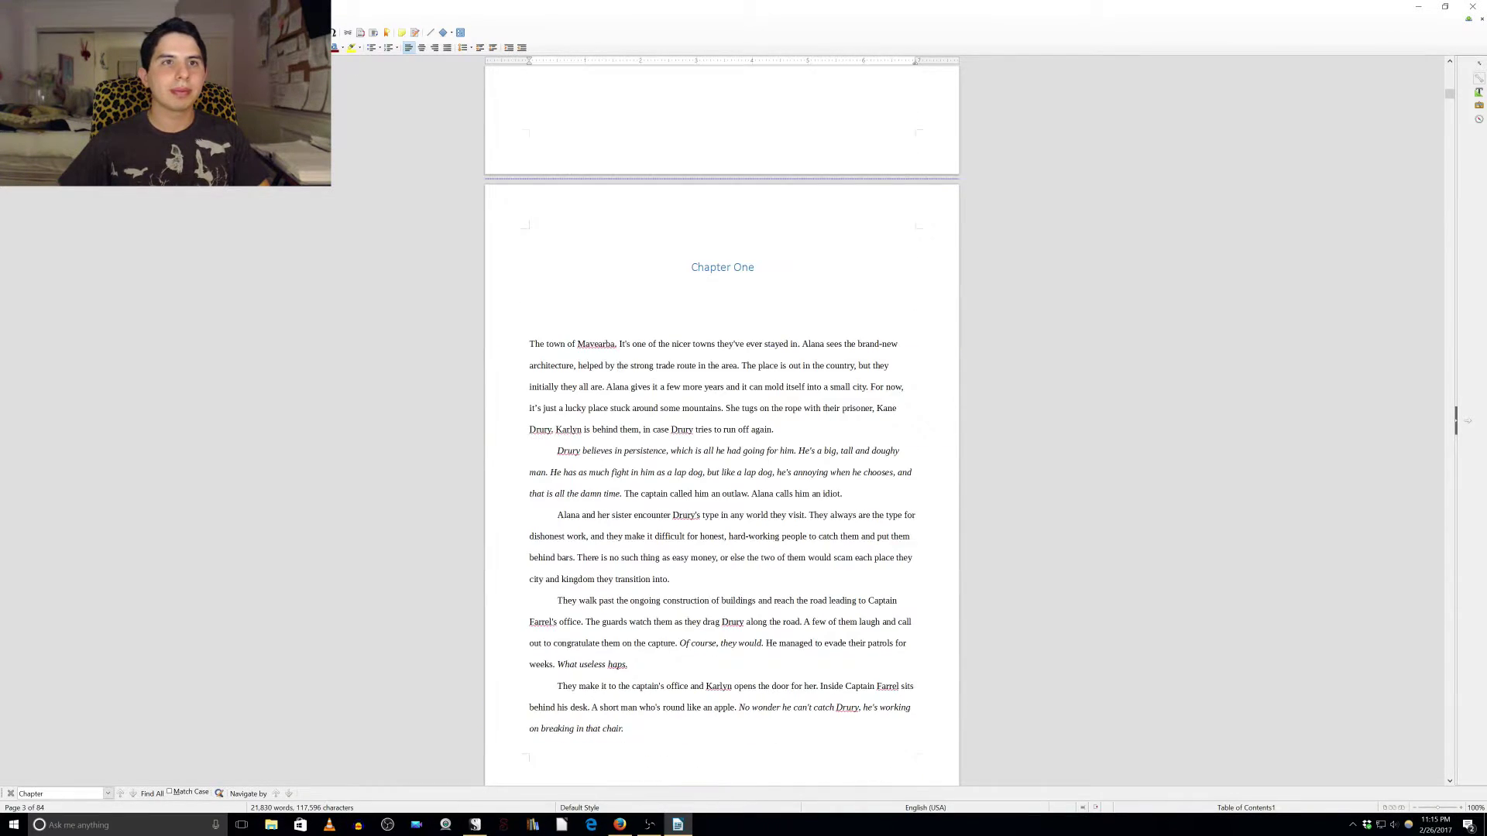
{"action": "left_click_drag", "start_coordinate": [755, 268], "coordinate": [691, 267]}
{"action": "scroll", "coordinate": [691, 267], "scroll_direction": "up", "scroll_amount": 7}
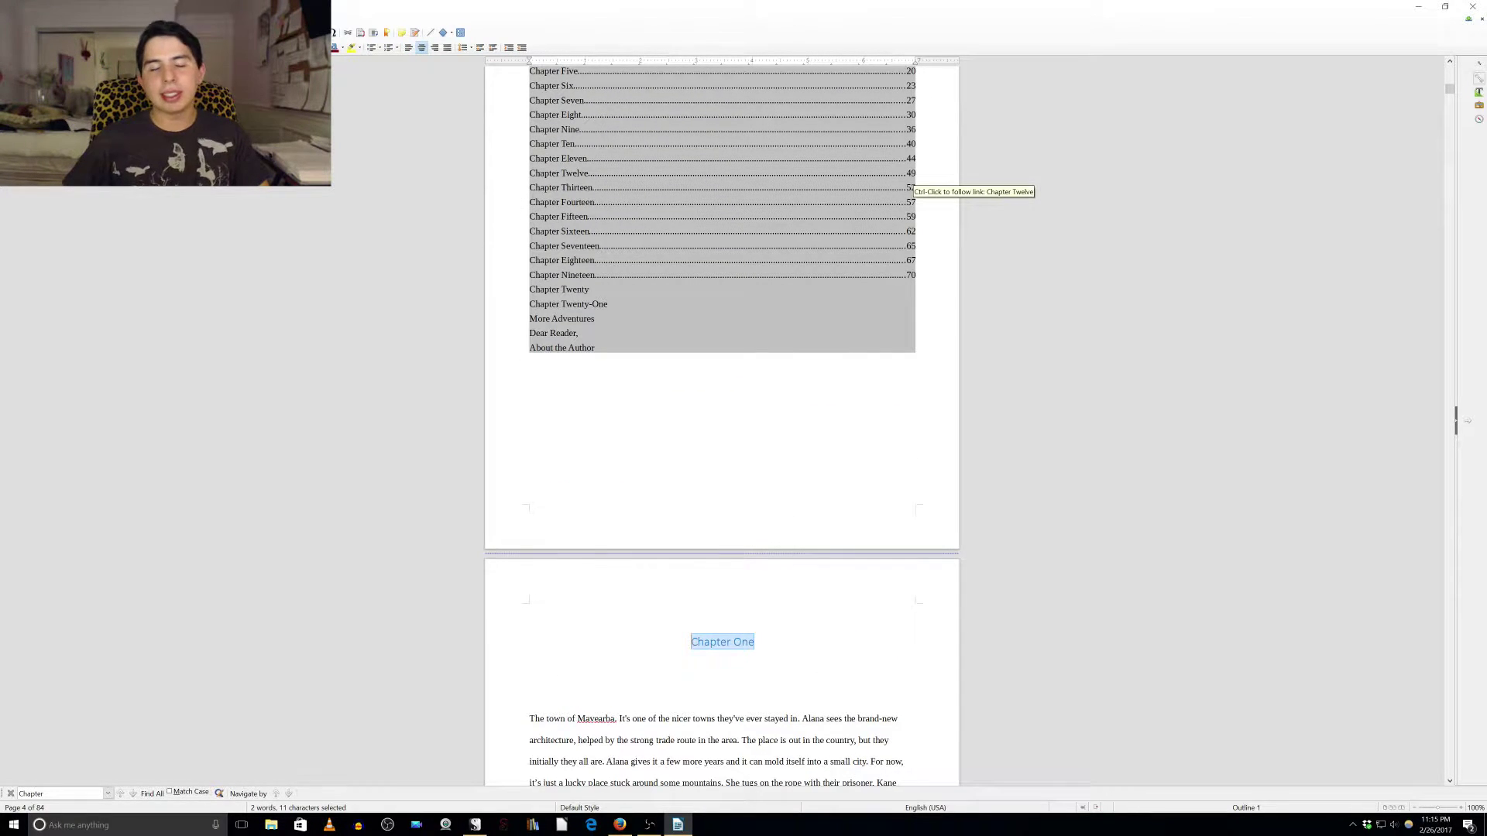
{"action": "left_click_drag", "start_coordinate": [914, 276], "coordinate": [641, 277]}
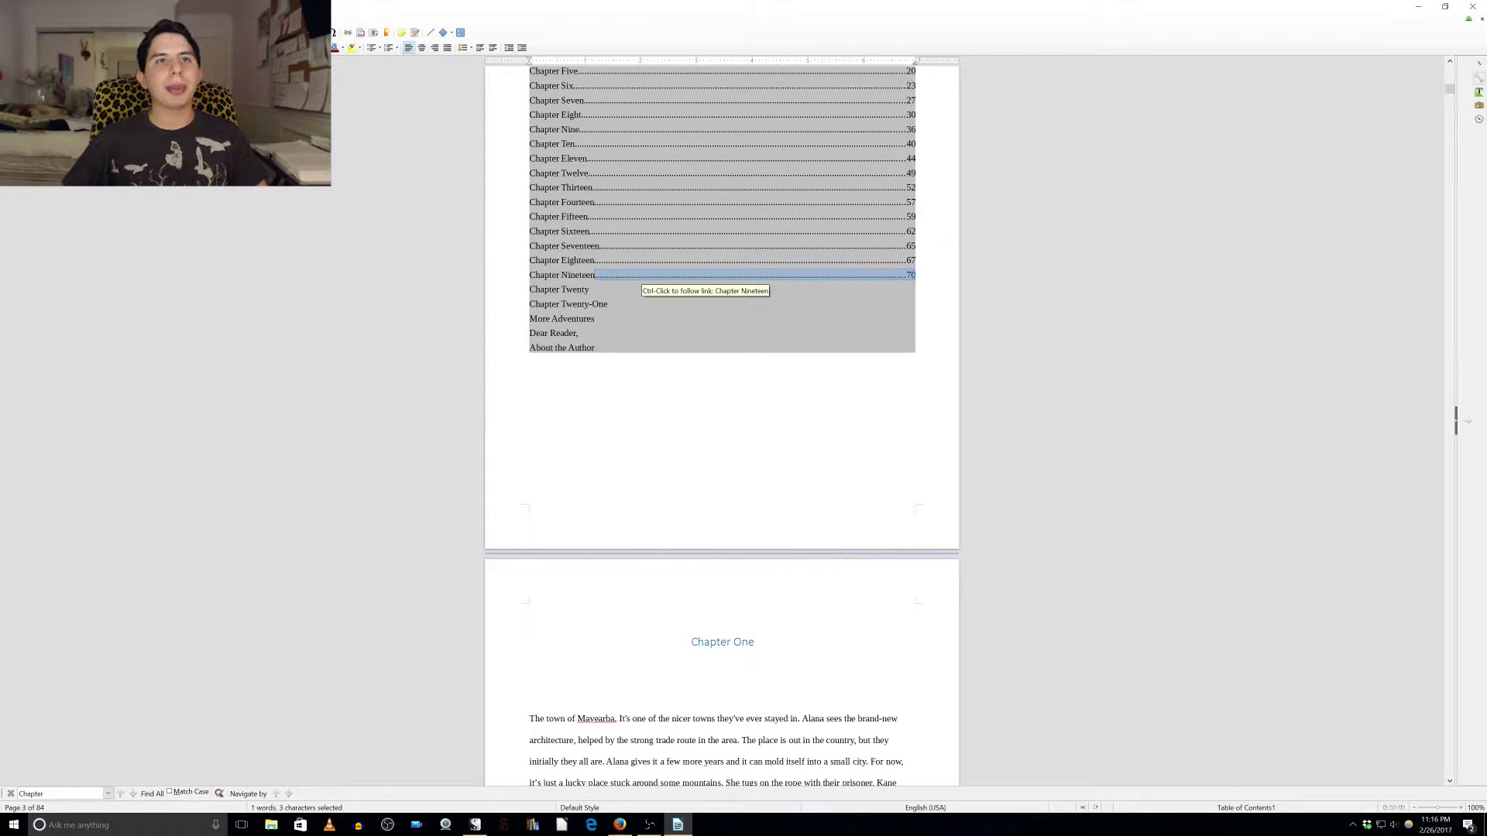
{"action": "key", "text": "Delete"}
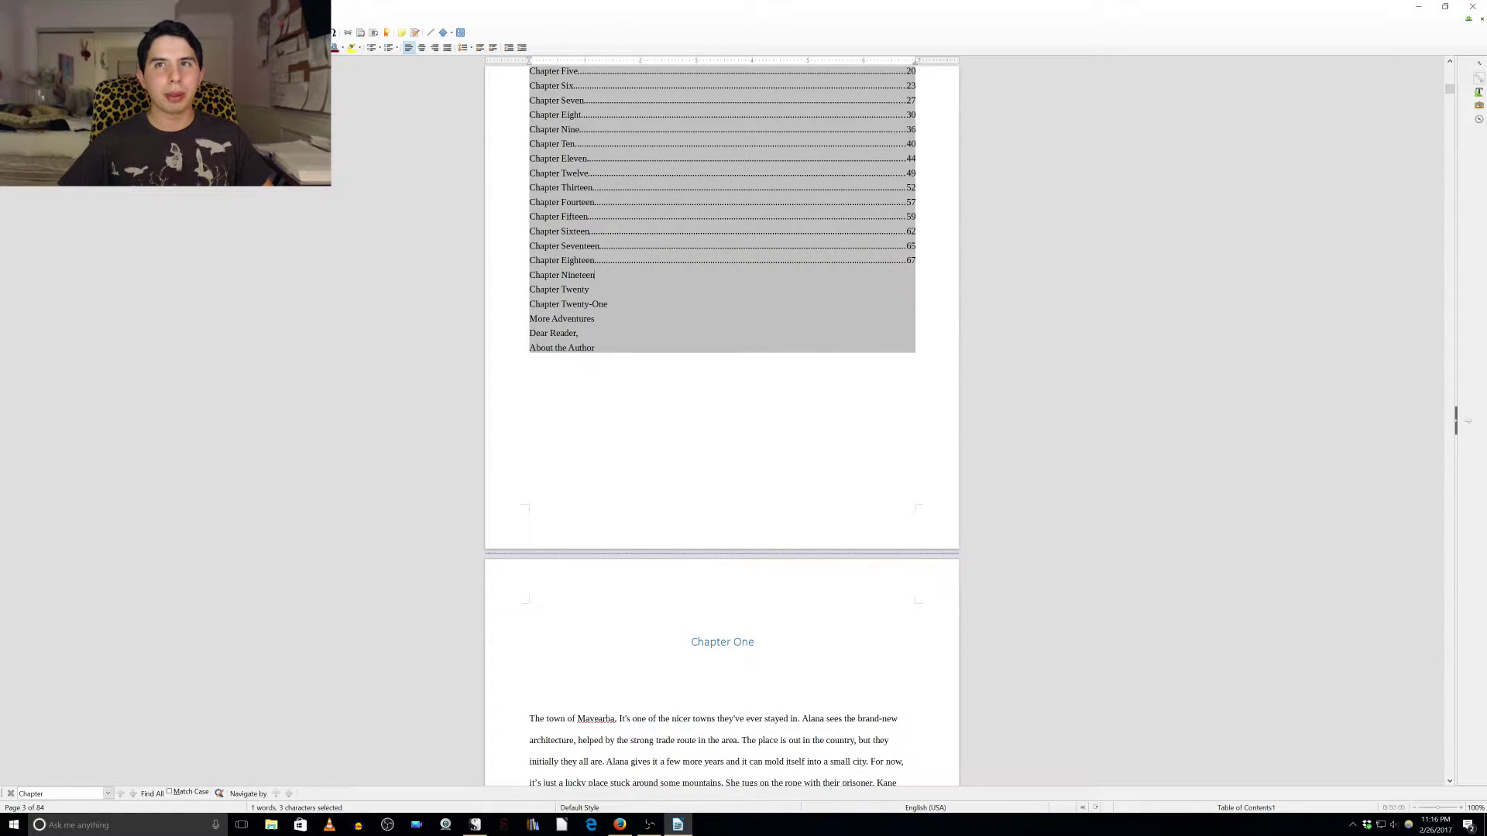
Review the "About the Author" page at the document's end, the copyright page and the edited table of contents.
{"action": "left_click_drag", "start_coordinate": [1449, 90], "coordinate": [1449, 769]}
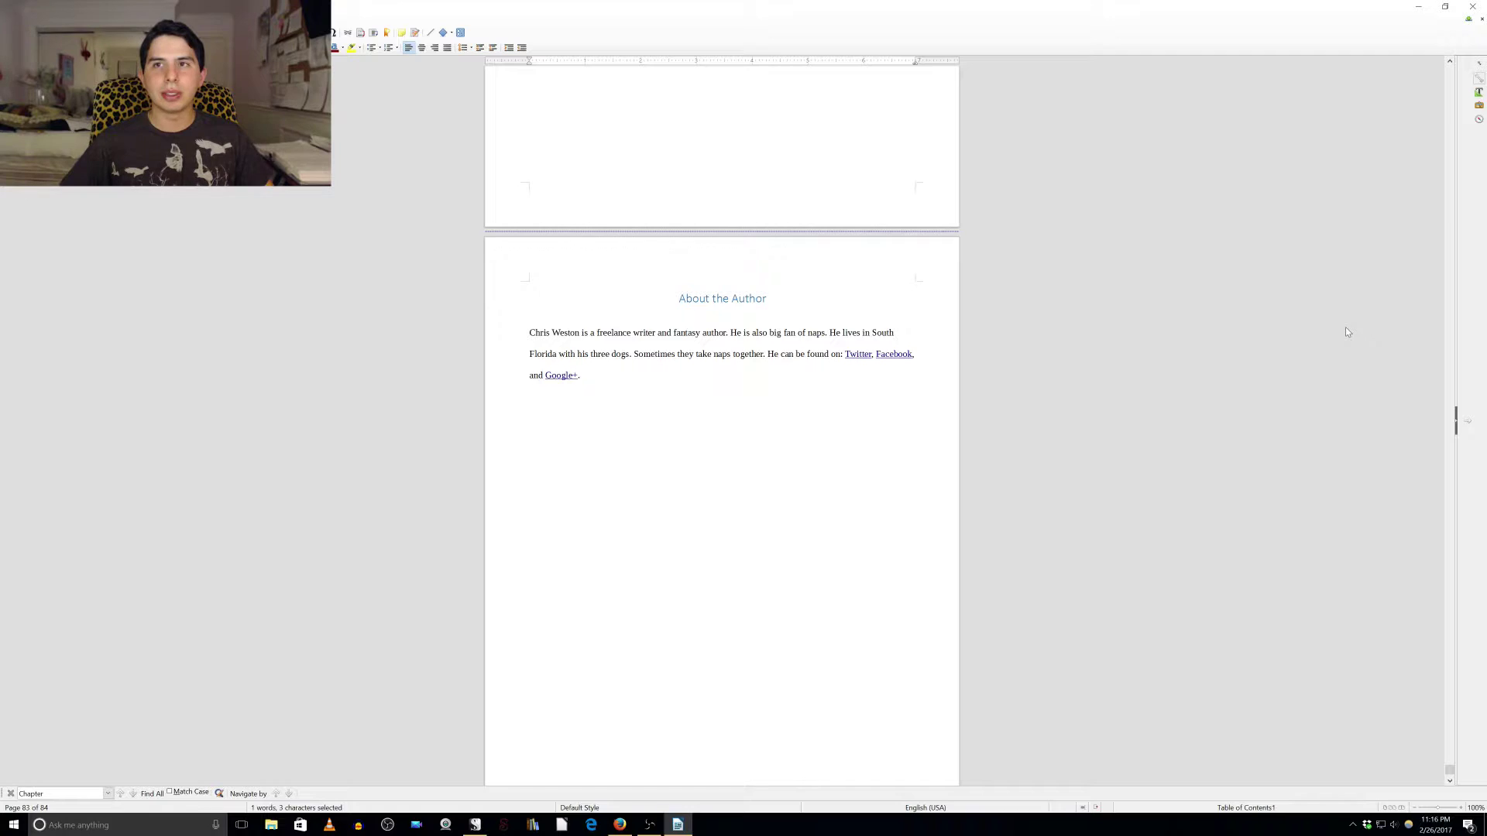
{"action": "scroll", "coordinate": [1212, 241], "scroll_direction": "up", "scroll_amount": 3}
{"action": "scroll", "coordinate": [1223, 233], "scroll_direction": "up", "scroll_amount": 3}
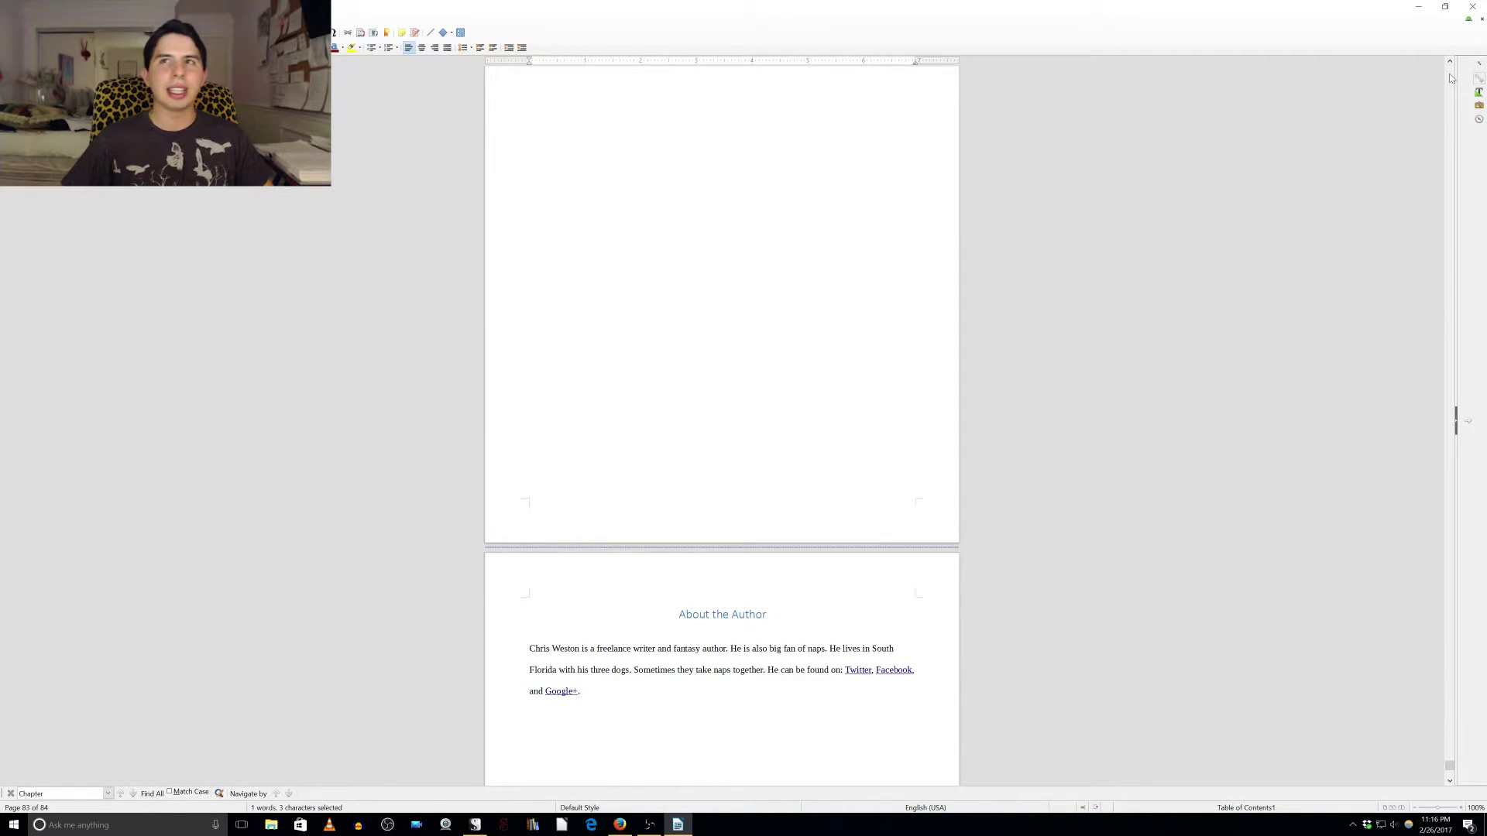
{"action": "scroll", "coordinate": [1132, 181], "scroll_direction": "down", "scroll_amount": 5}
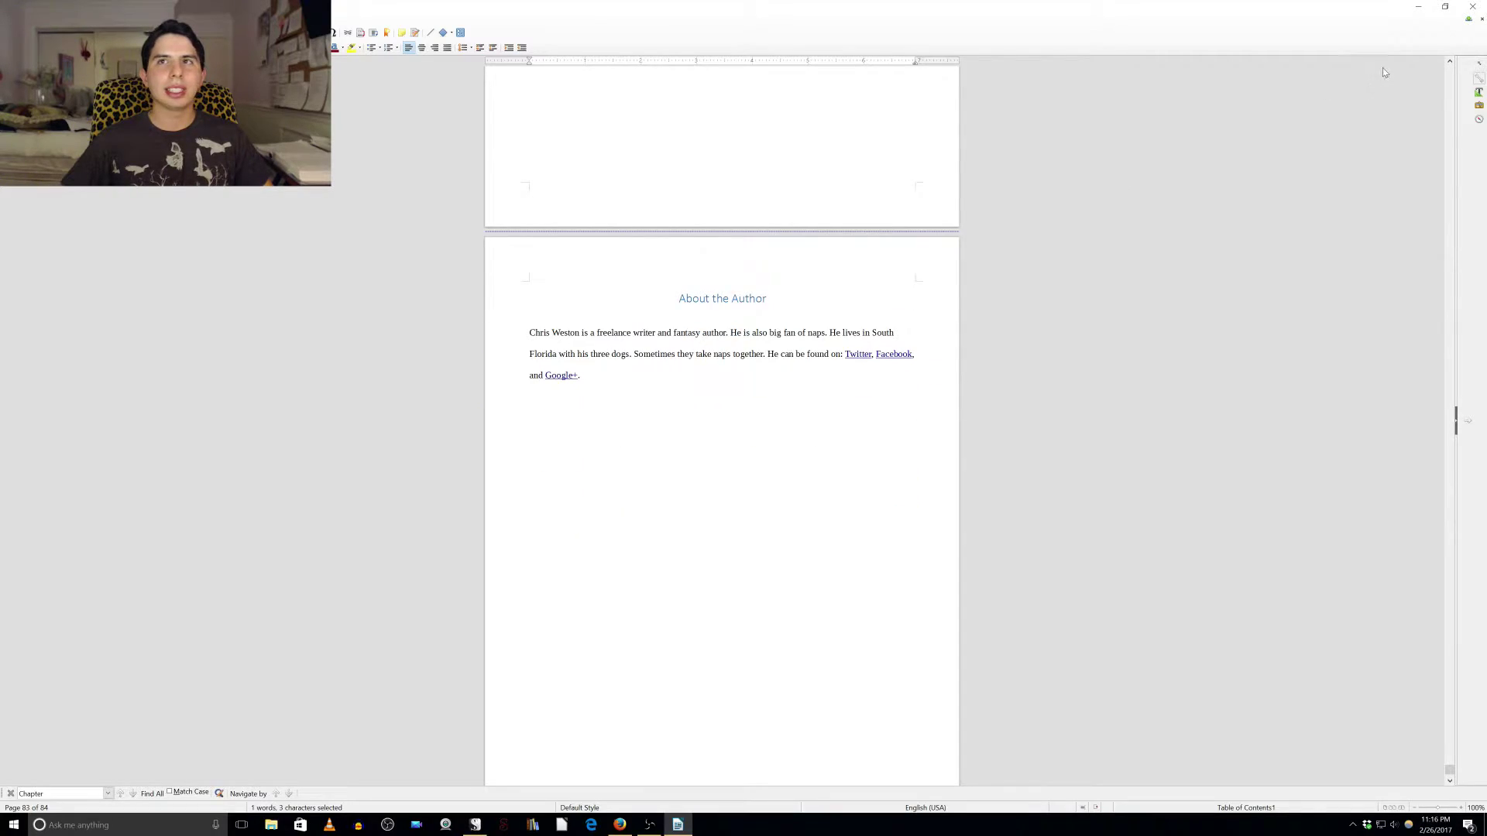
{"action": "left_click_drag", "start_coordinate": [1450, 77], "coordinate": [1451, 77]}
{"action": "scroll", "coordinate": [1269, 137], "scroll_direction": "down", "scroll_amount": 10}
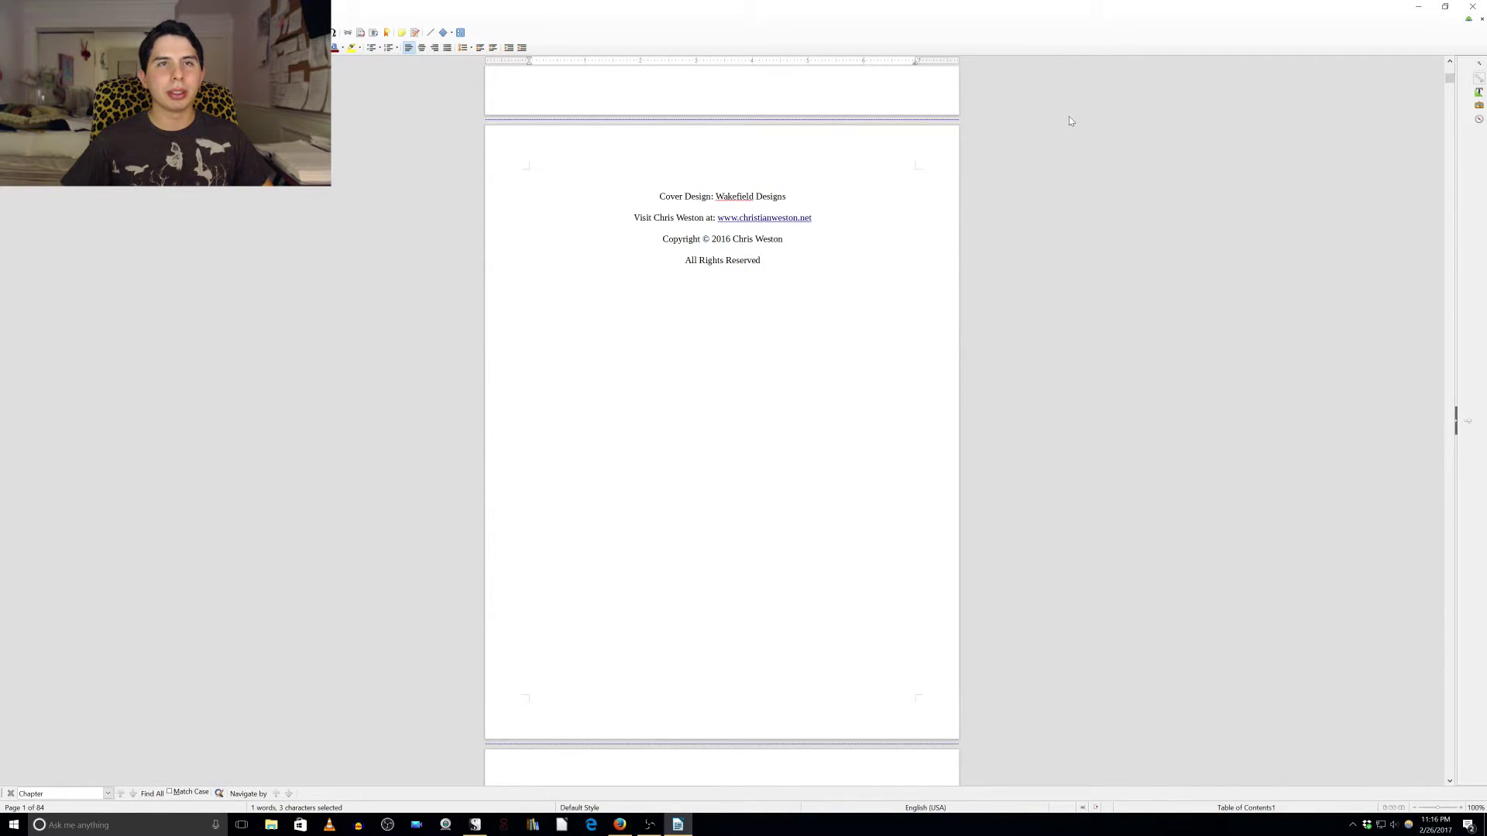
{"action": "scroll", "coordinate": [1070, 121], "scroll_direction": "up", "scroll_amount": 1}
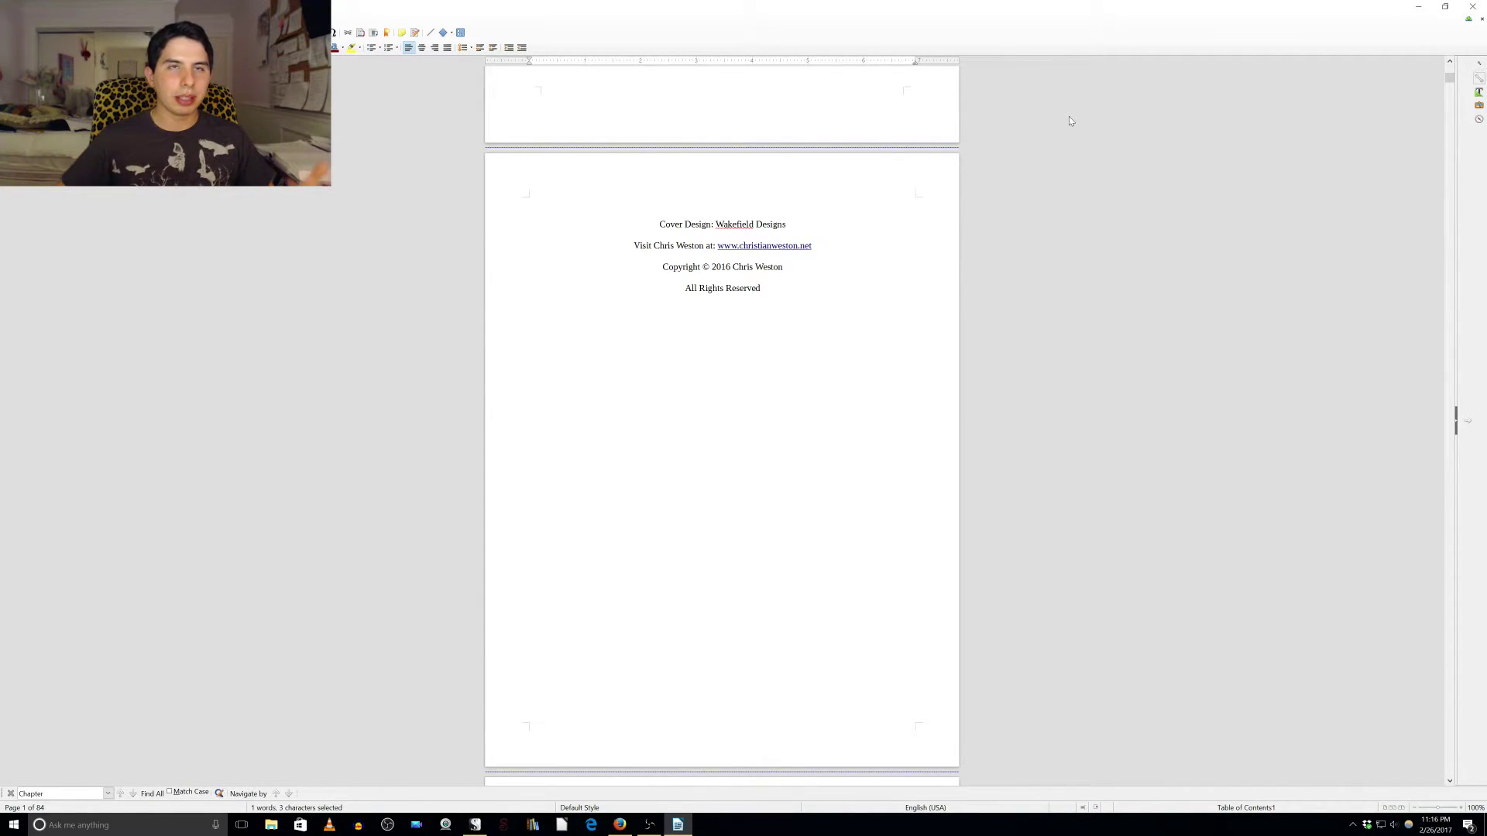
{"action": "scroll", "coordinate": [1068, 124], "scroll_direction": "down", "scroll_amount": 15}
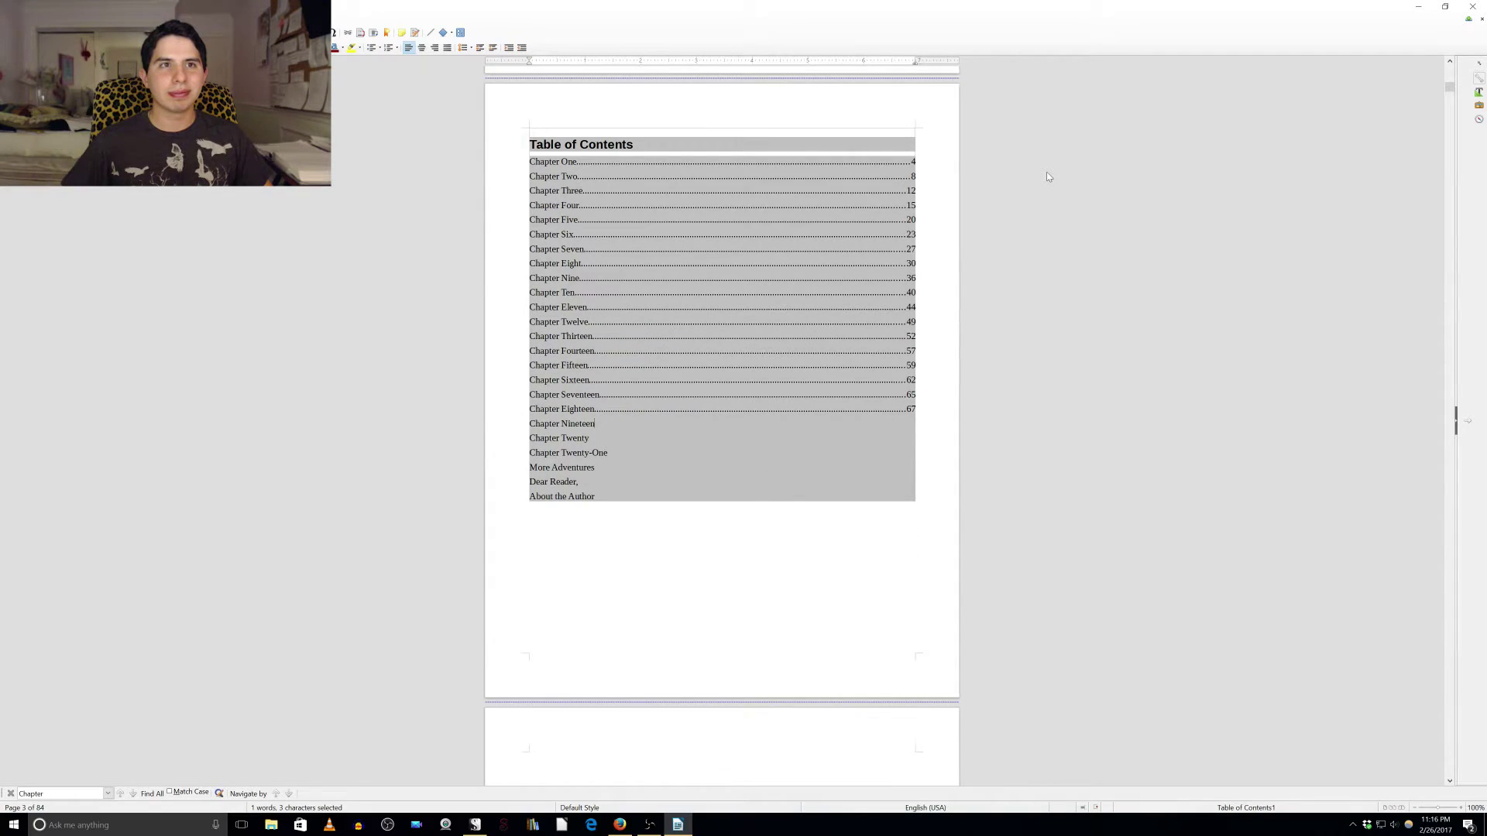
{"action": "scroll", "coordinate": [1047, 172], "scroll_direction": "down", "scroll_amount": 6}
{"action": "scroll", "coordinate": [1047, 172], "scroll_direction": "up", "scroll_amount": 9}
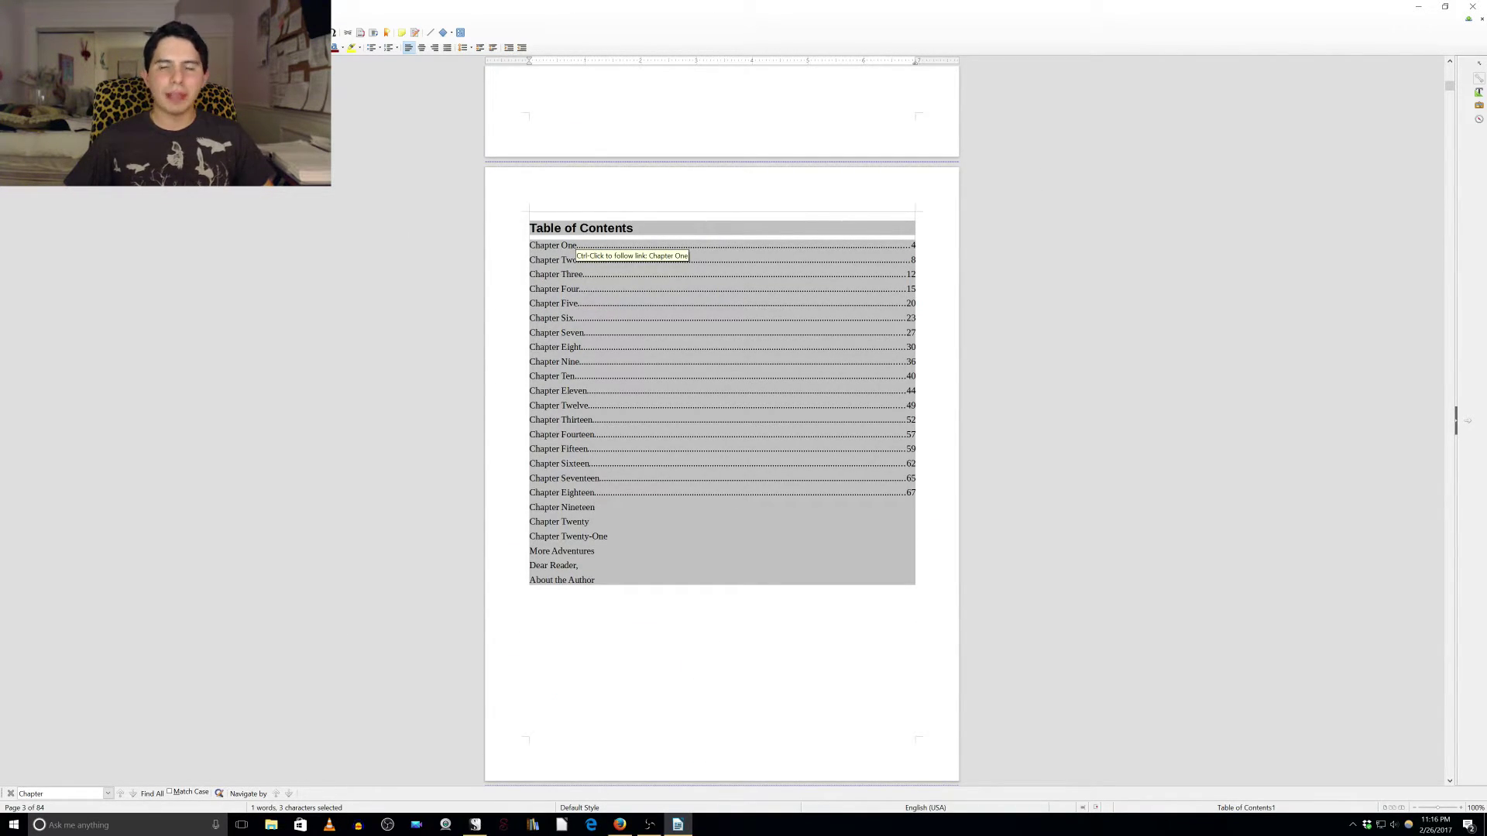
{"action": "scroll", "coordinate": [577, 249], "scroll_direction": "down", "scroll_amount": 4}
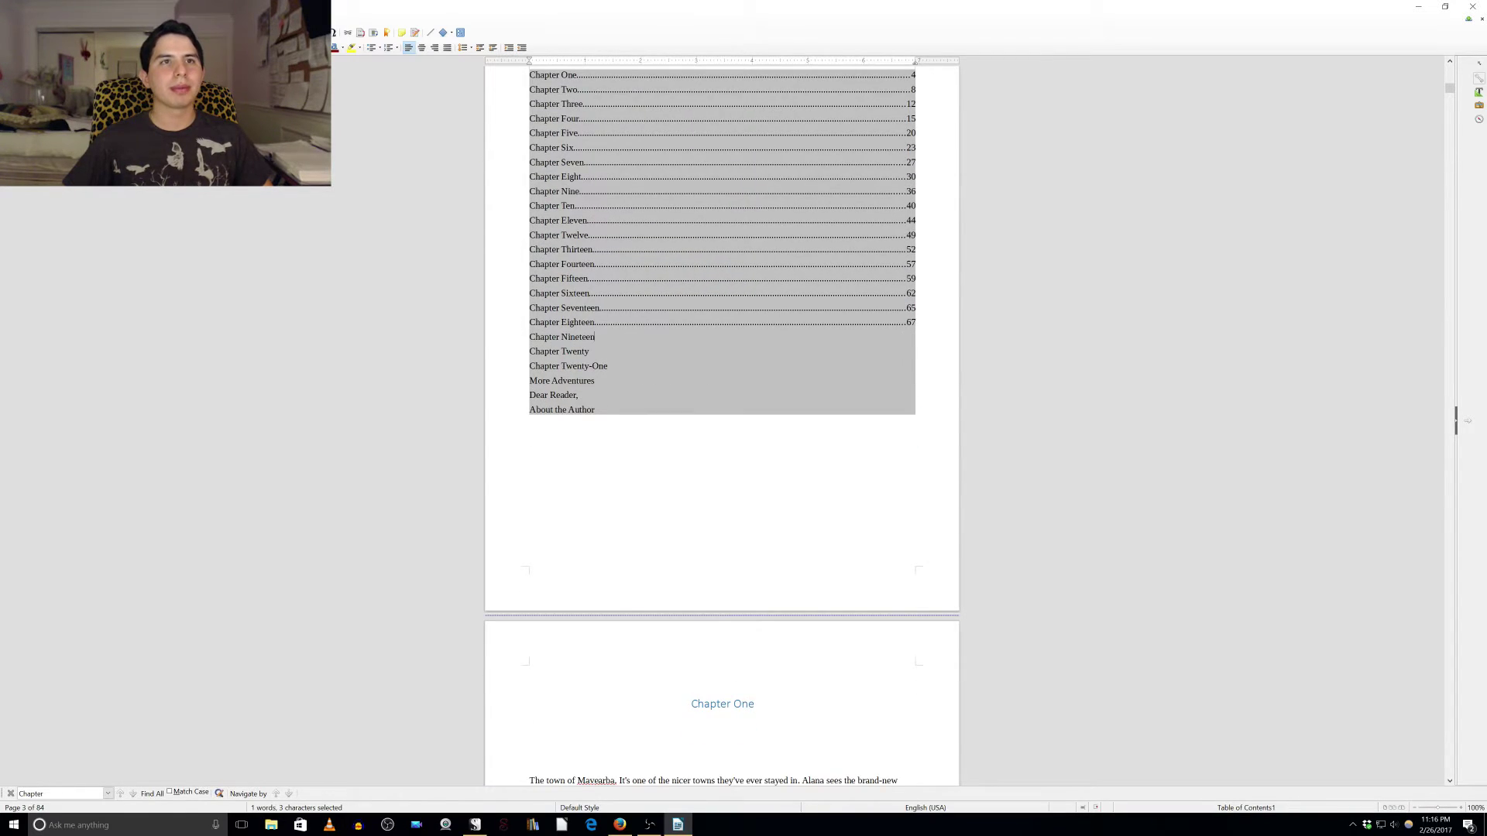